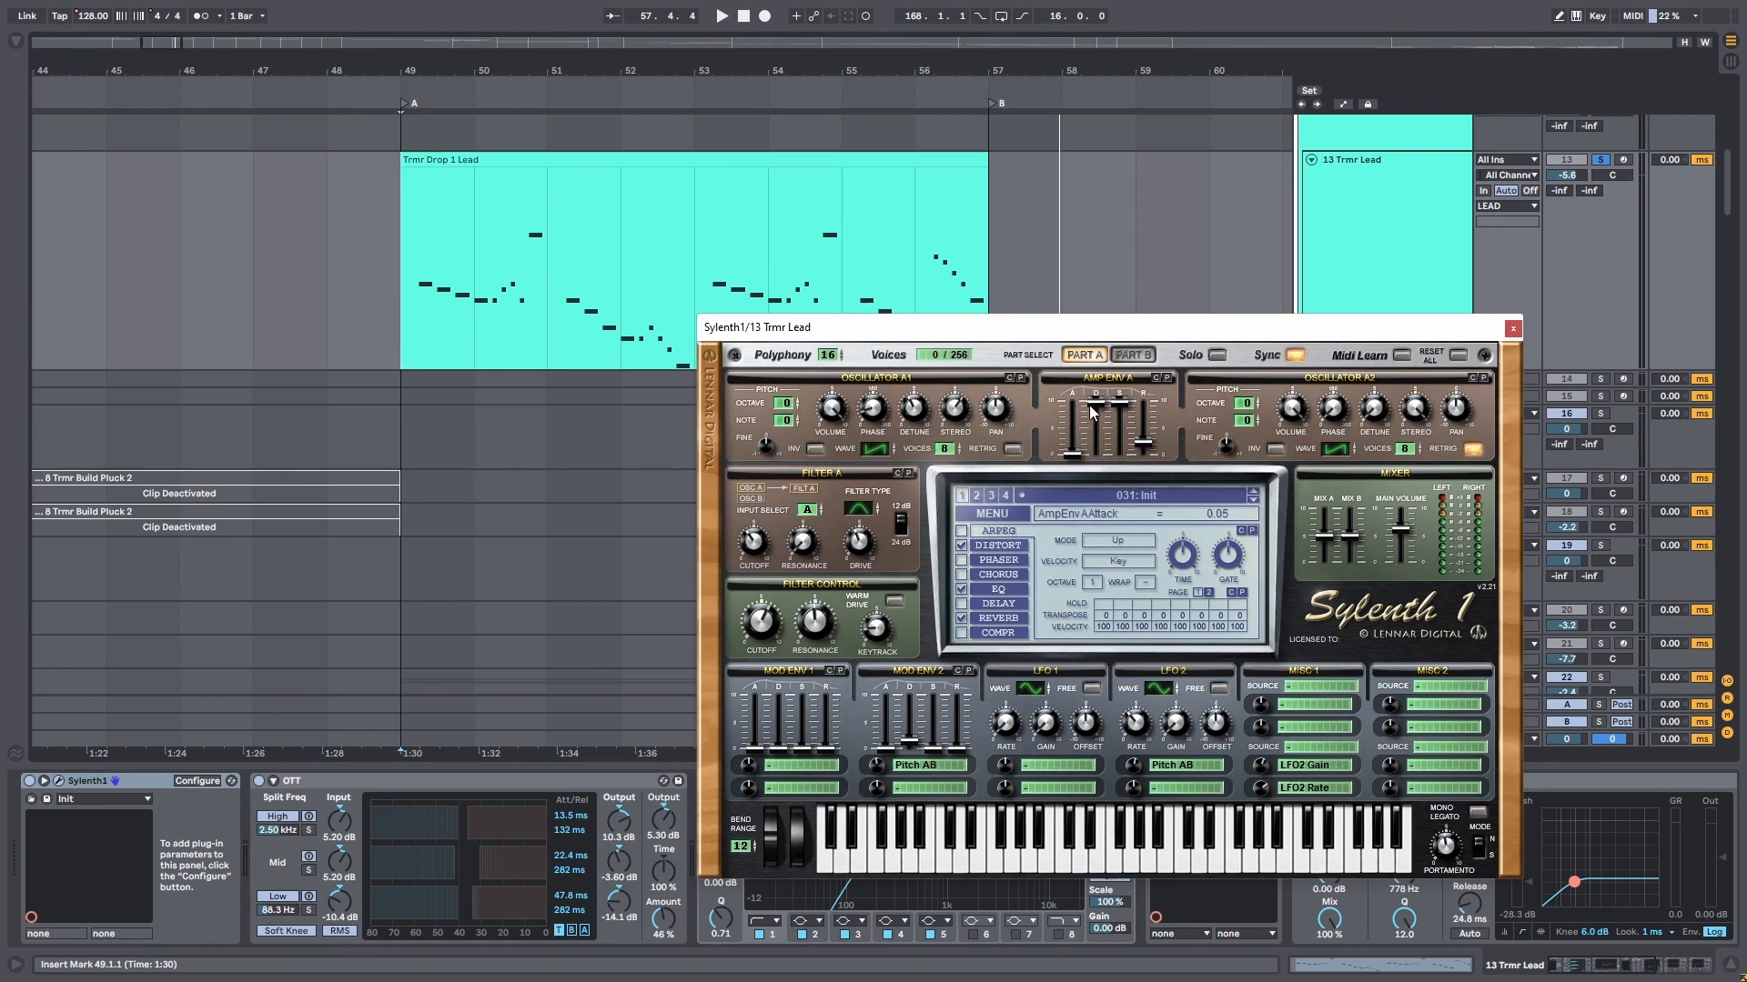
Examine the effects chain on the duplicated Trmr Lead track, including OTT, EQ Eight and the BitterSweet plugin settings.
{"action": "left_click_drag", "start_coordinate": [1089, 342], "coordinate": [741, 135]}
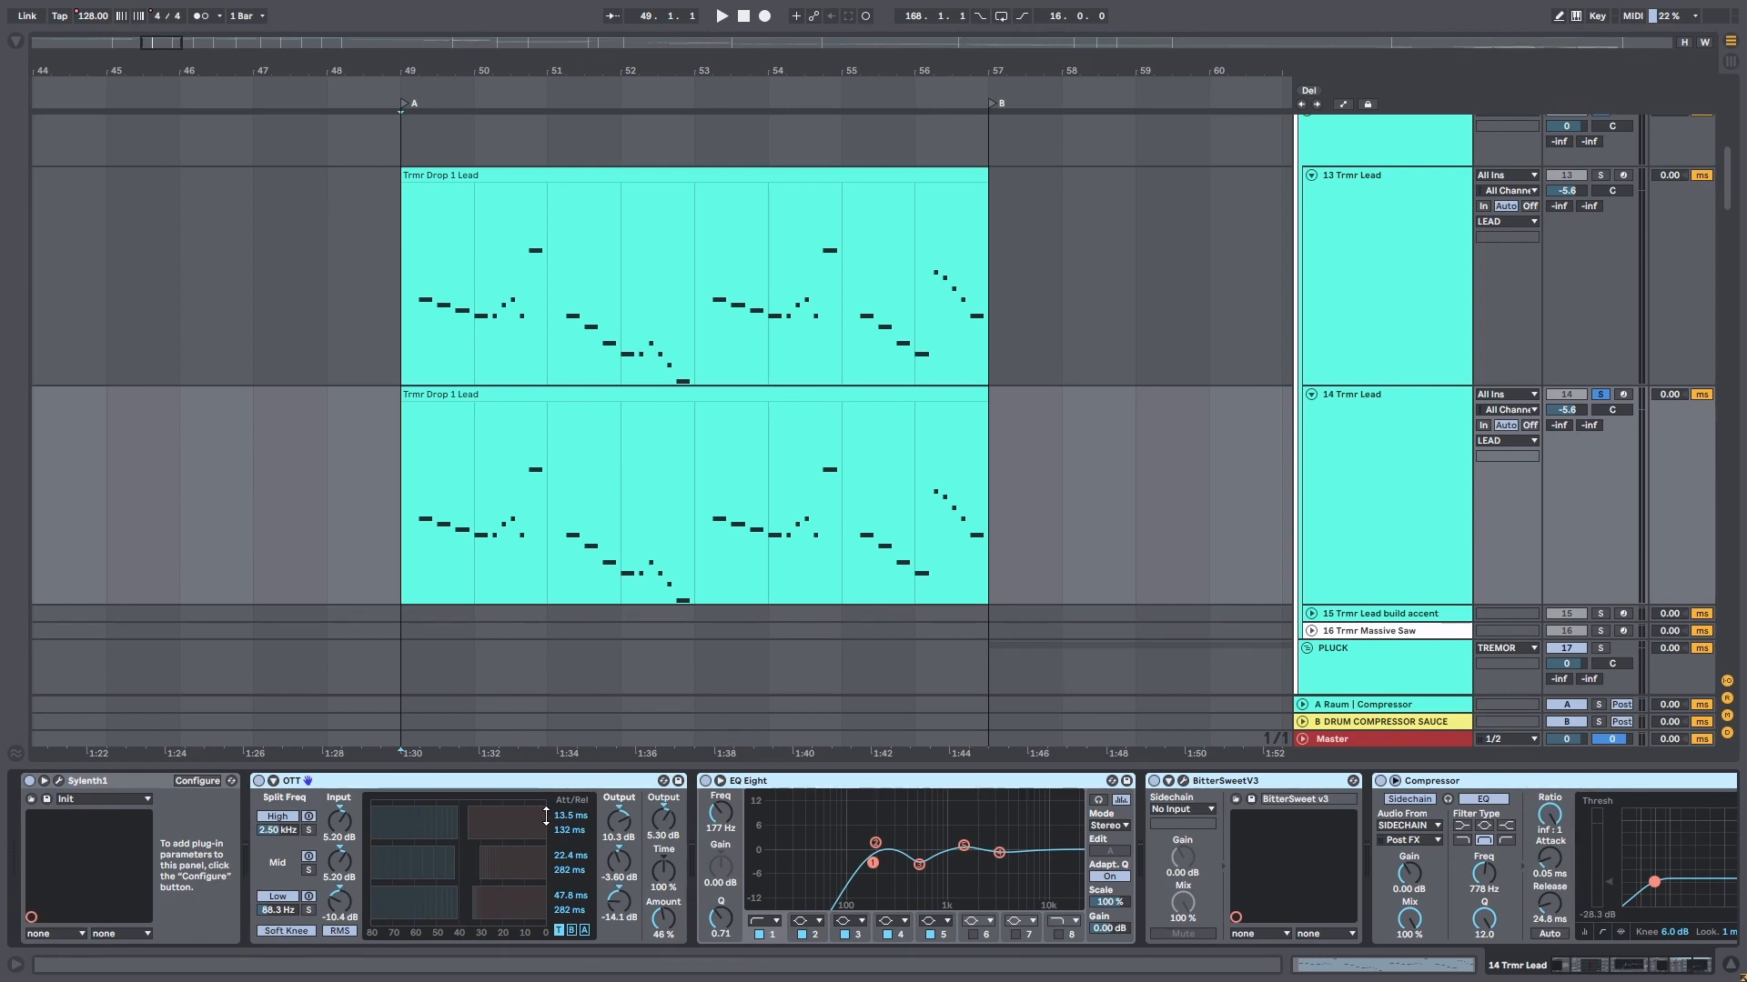
{"action": "left_click", "coordinate": [427, 777]}
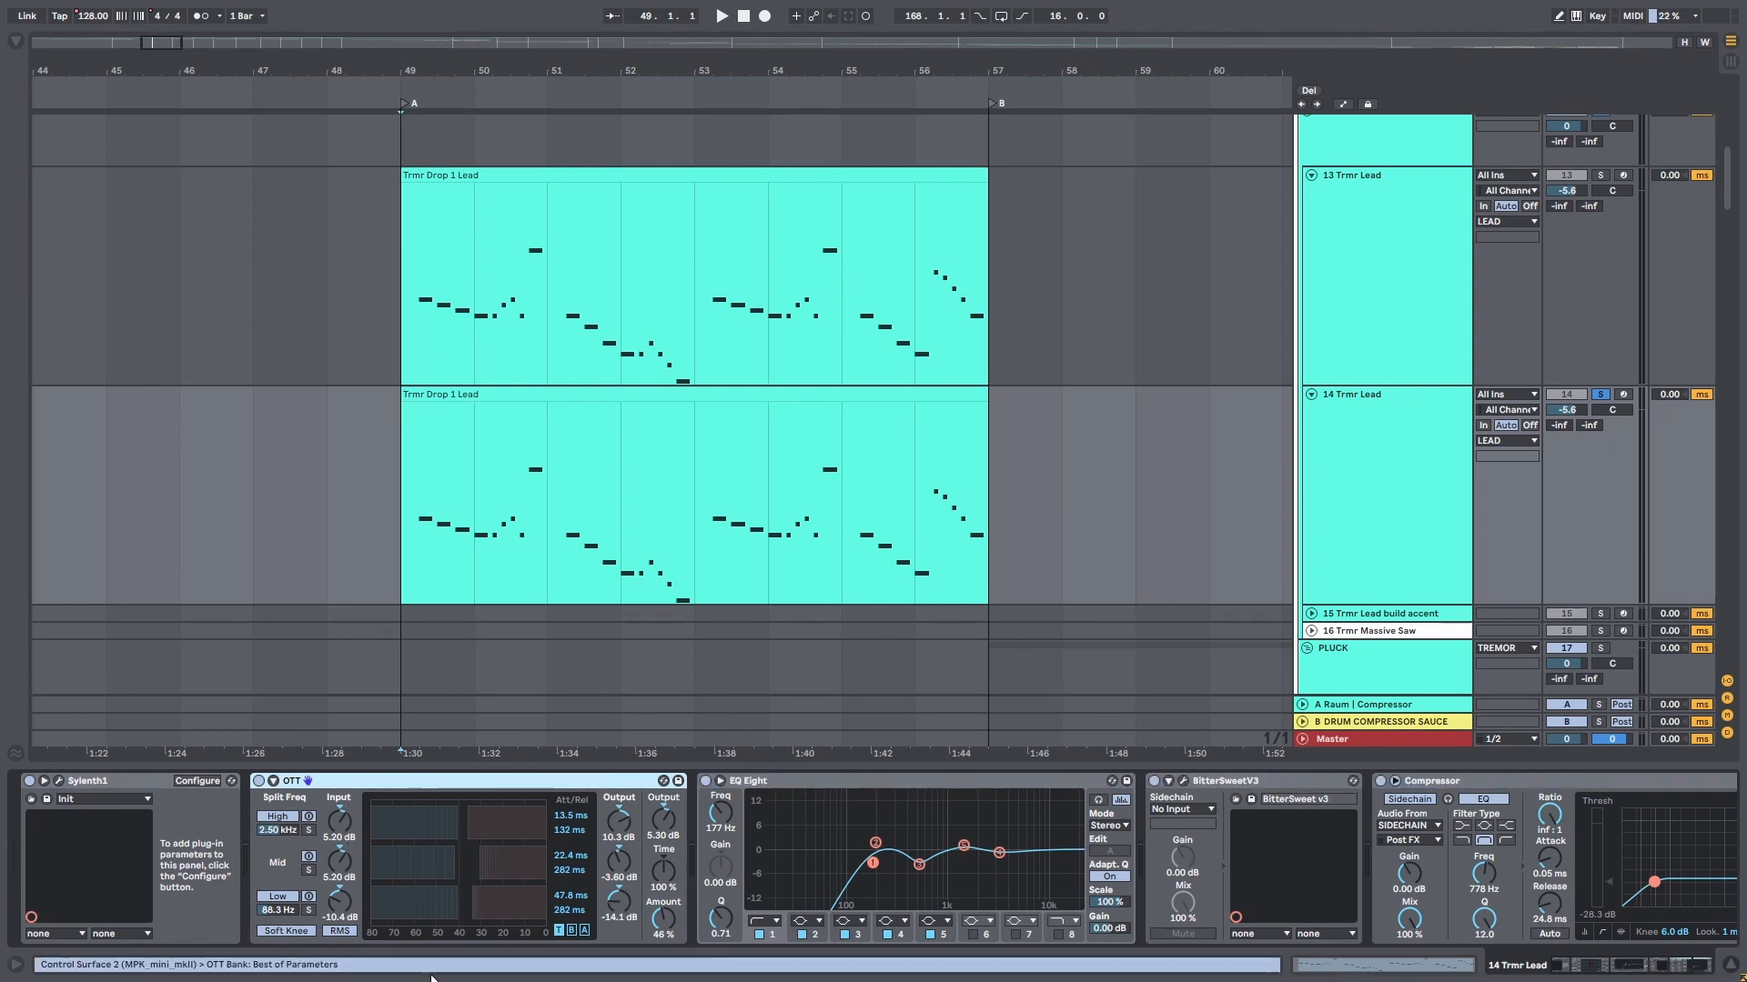
{"action": "left_click", "coordinate": [812, 782]}
{"action": "scroll", "coordinate": [996, 789], "scroll_direction": "right", "scroll_amount": 4}
{"action": "left_click", "coordinate": [814, 852]}
{"action": "left_click", "coordinate": [1034, 783]}
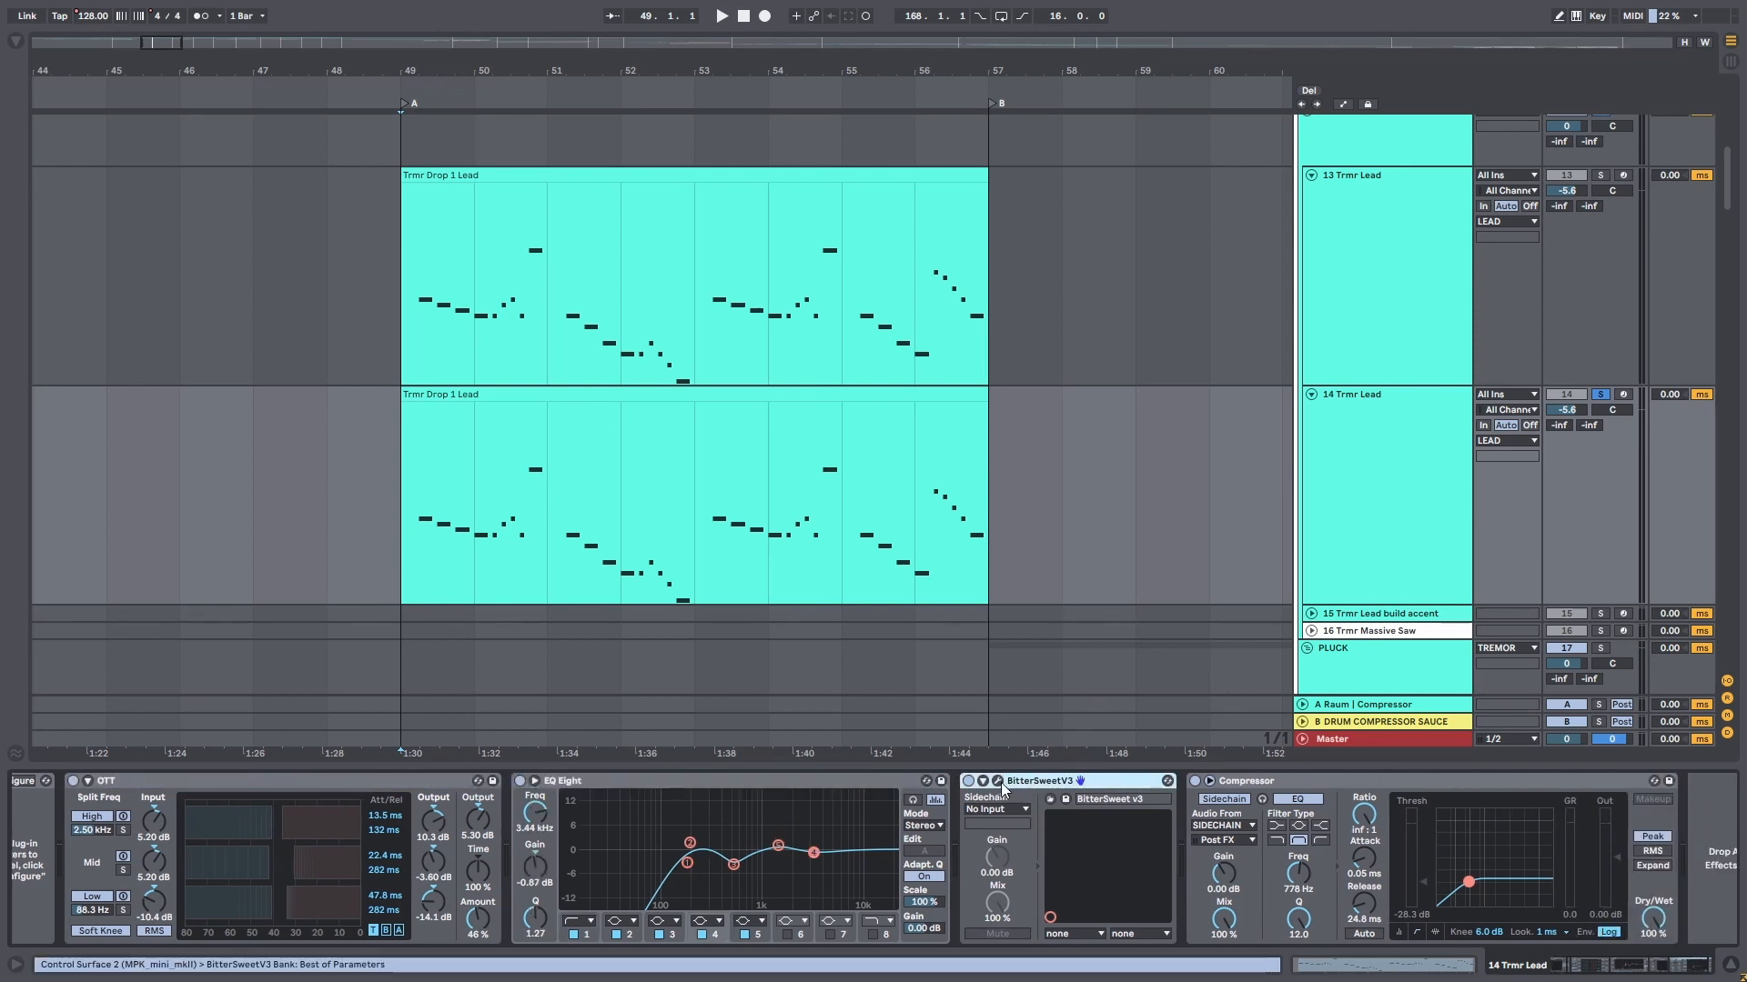
{"action": "left_click", "coordinate": [997, 781]}
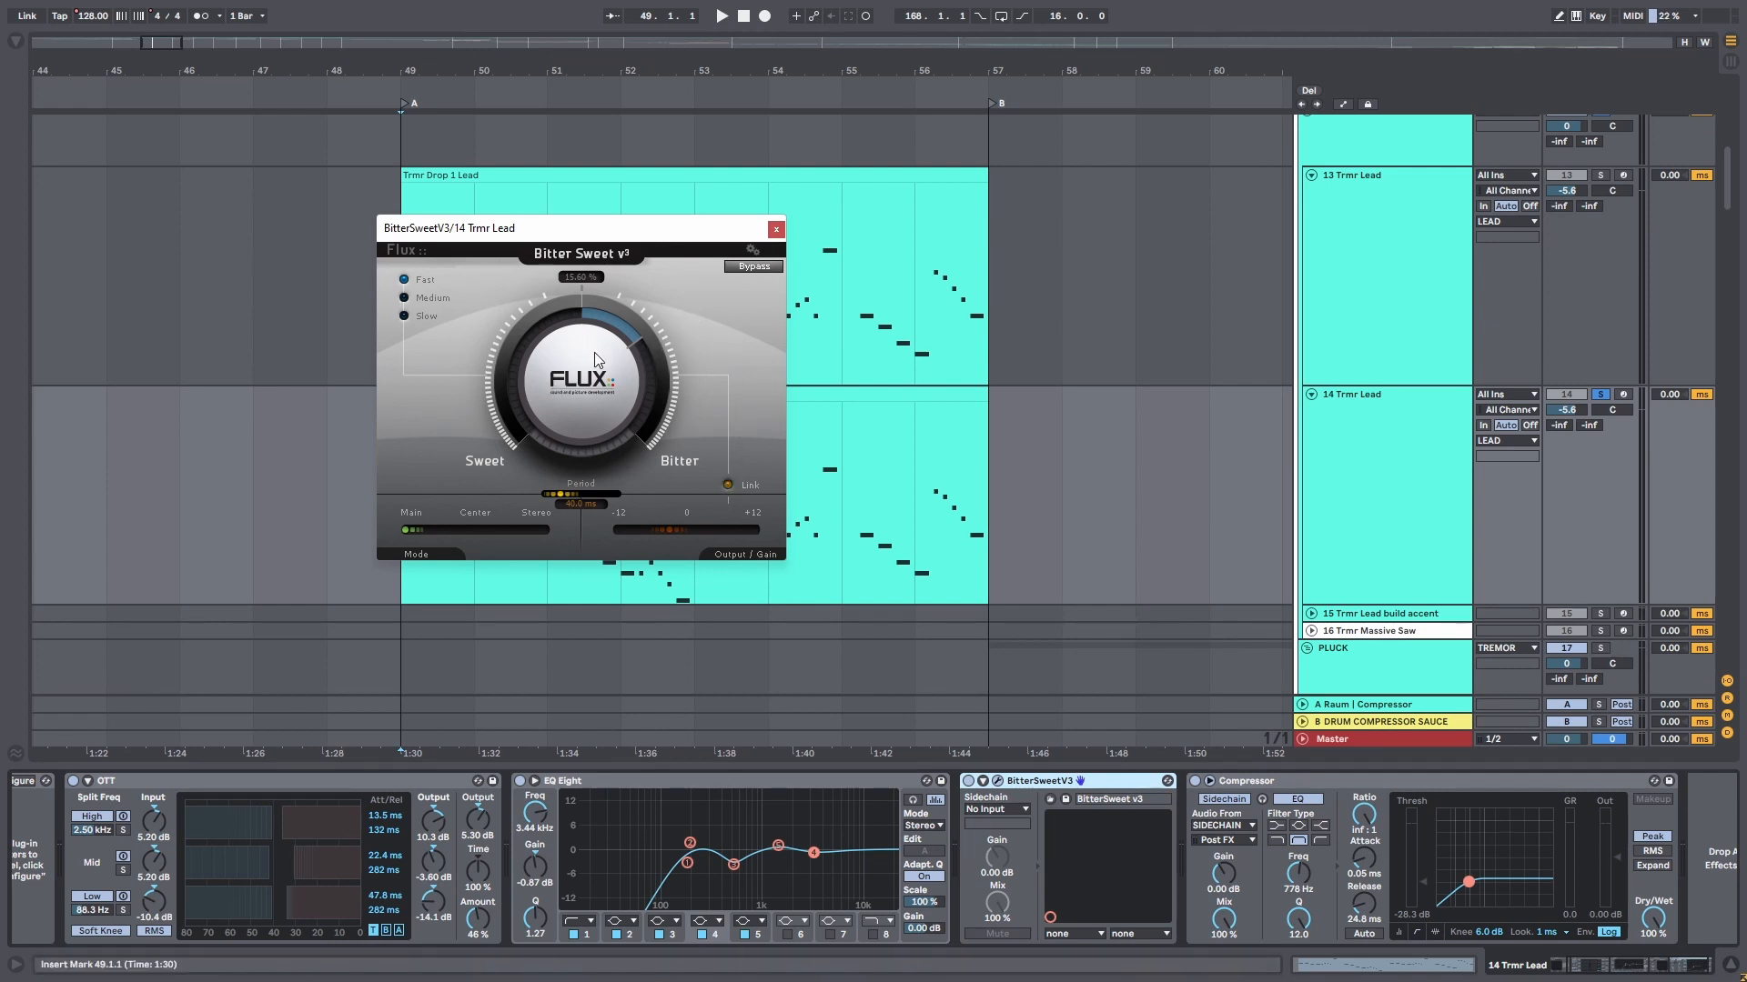
{"action": "left_click", "coordinate": [776, 229]}
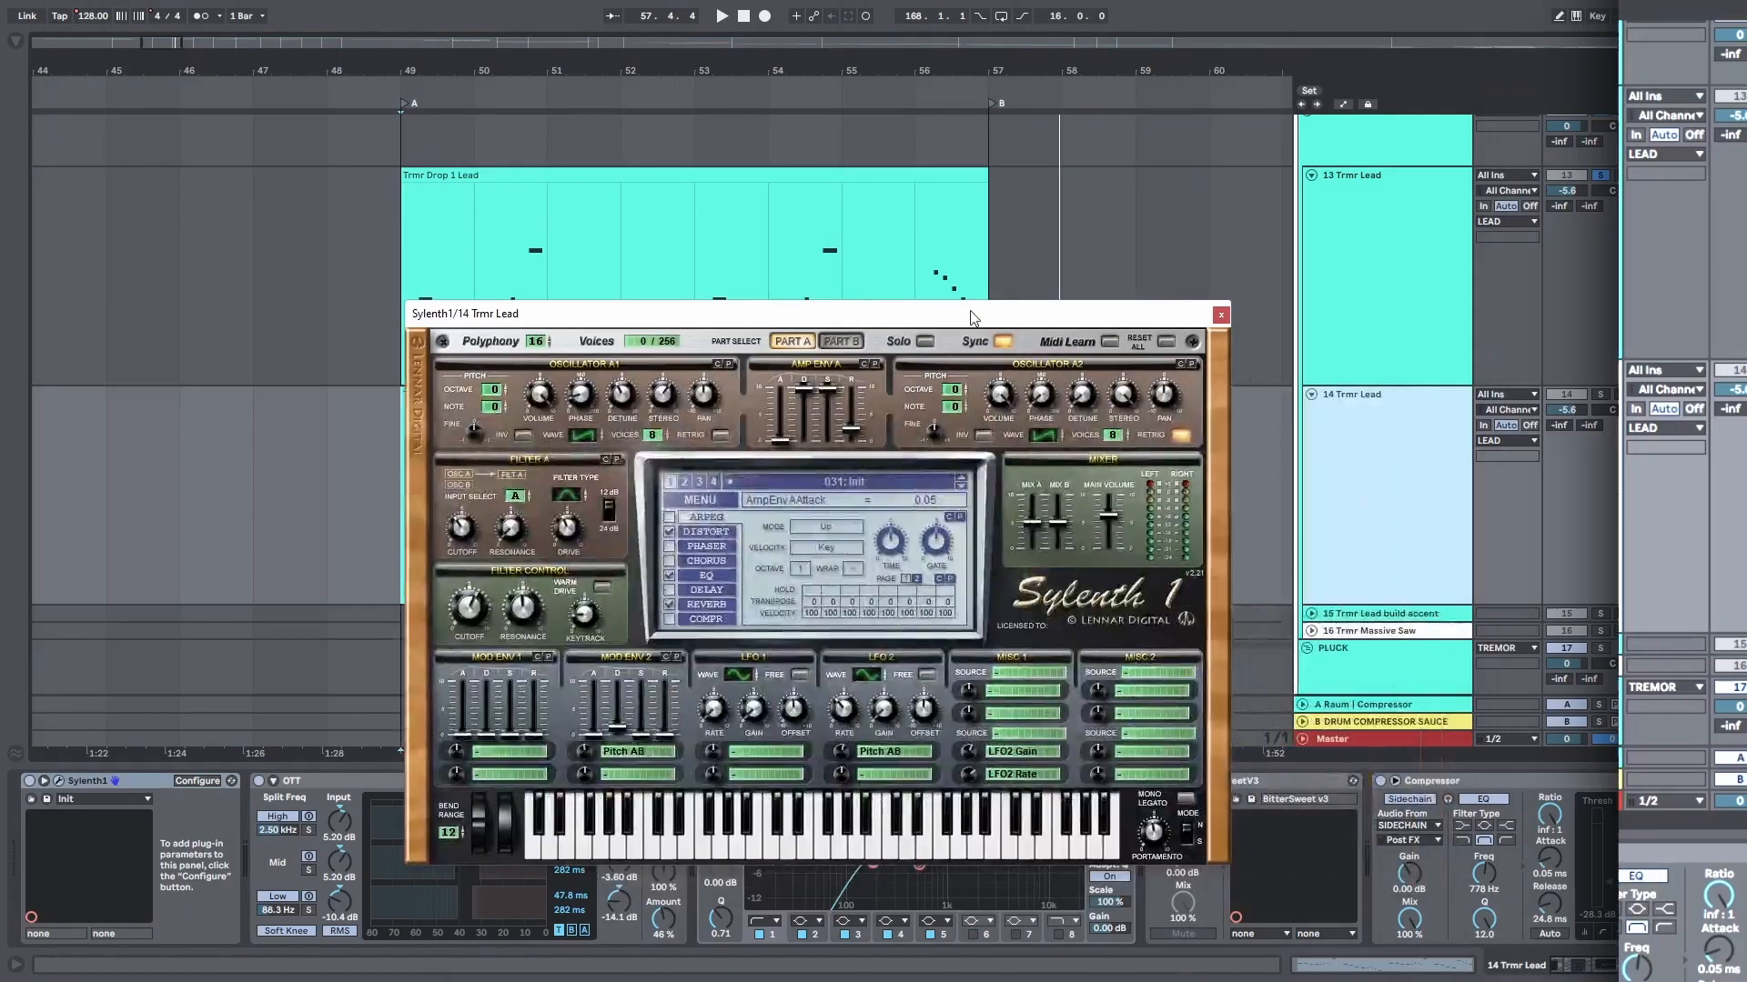
Solo track 14 Trmr Lead, initialise its Sylenth1 preset and play the clip with the plain sound.
{"action": "left_click", "coordinate": [1600, 395]}
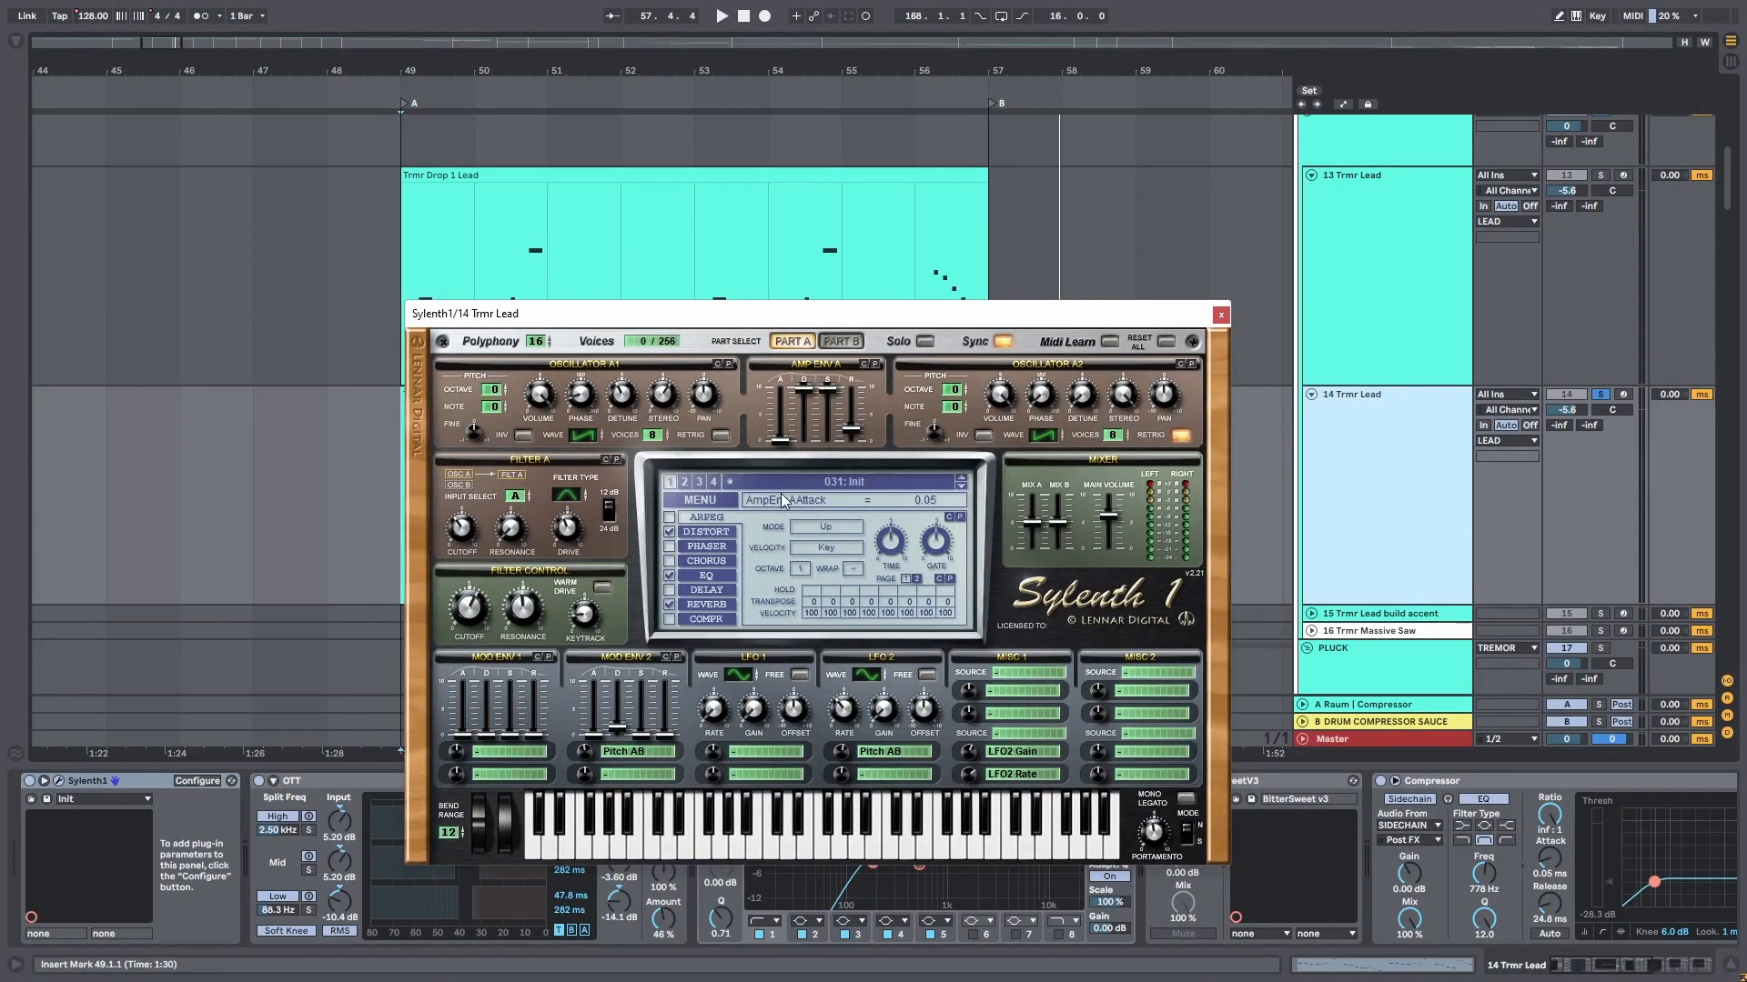
{"action": "left_click", "coordinate": [721, 501]}
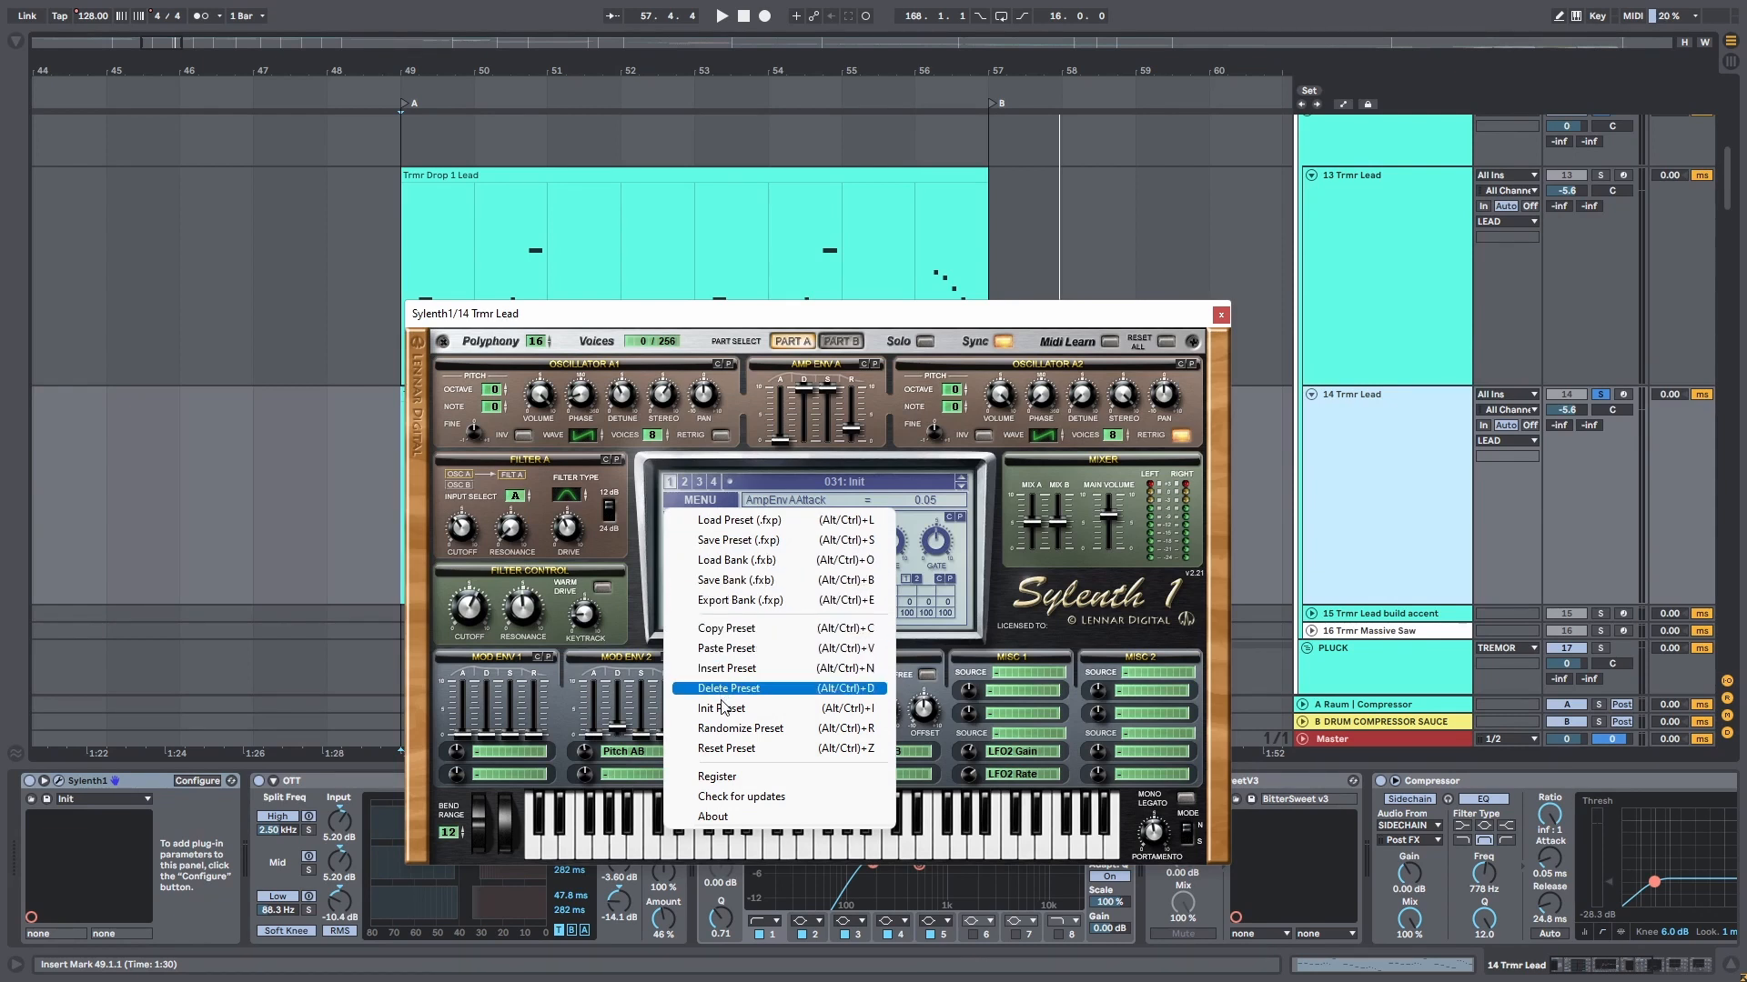
{"action": "left_click", "coordinate": [719, 671]}
{"action": "left_click_drag", "start_coordinate": [972, 323], "coordinate": [1025, 323]}
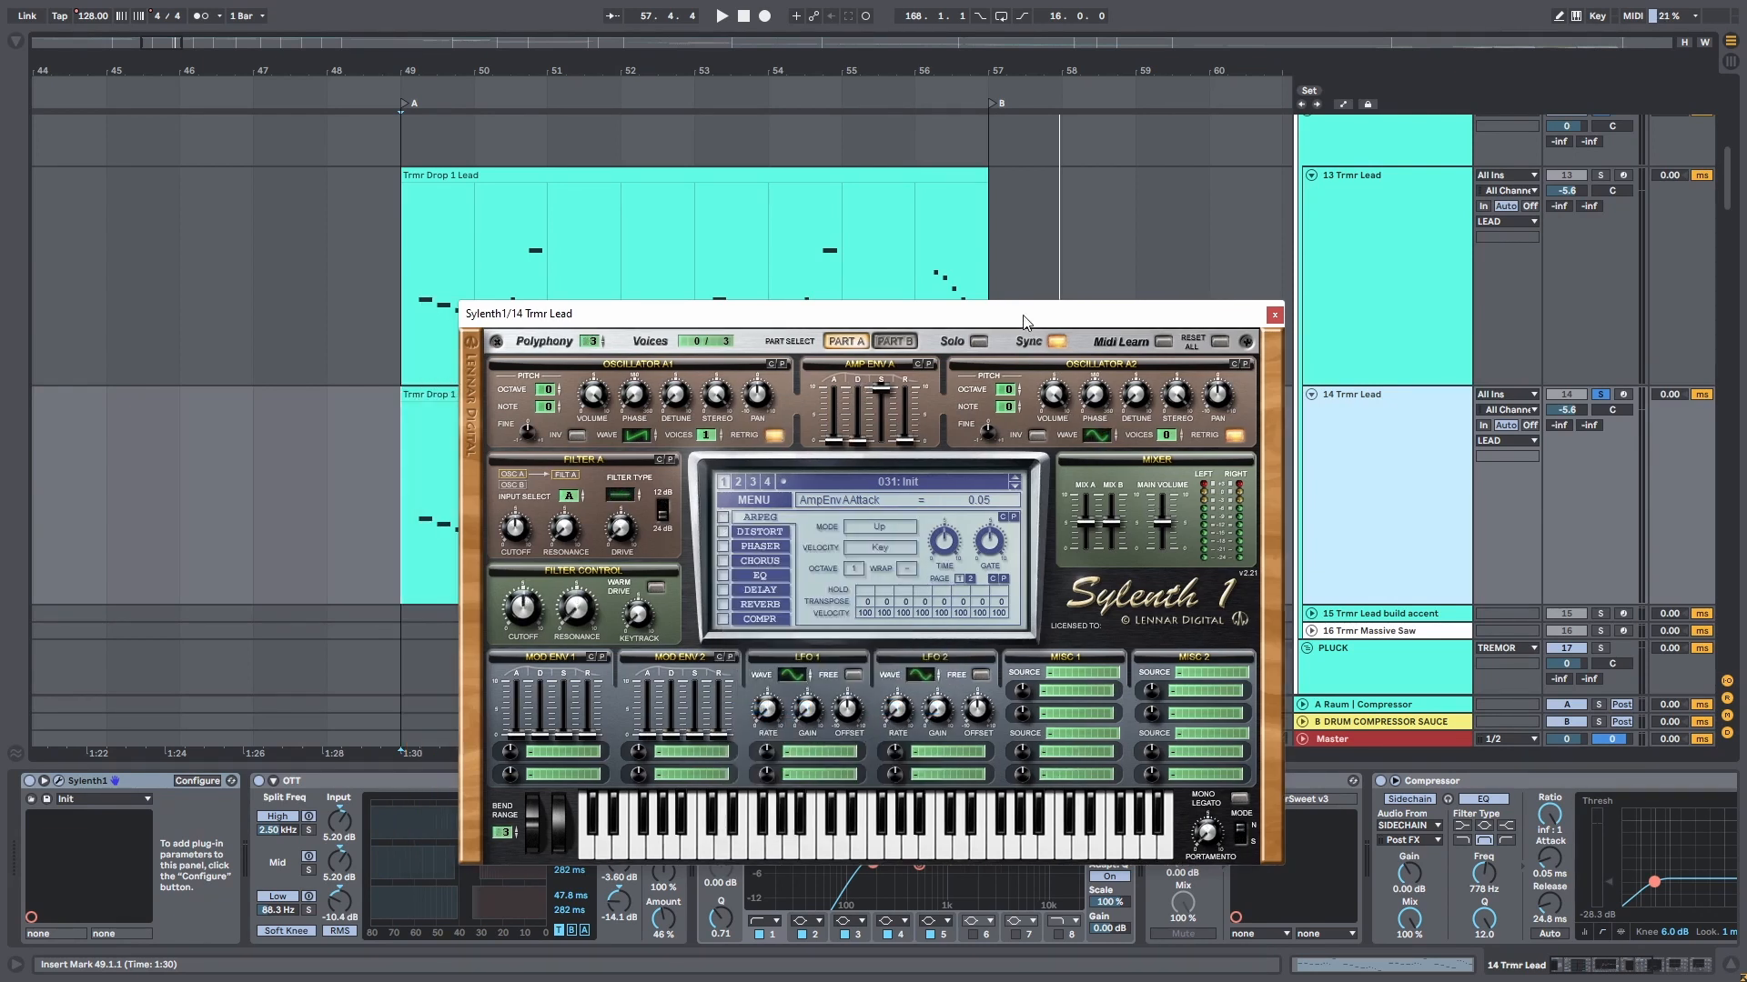
{"action": "key", "text": "space"}
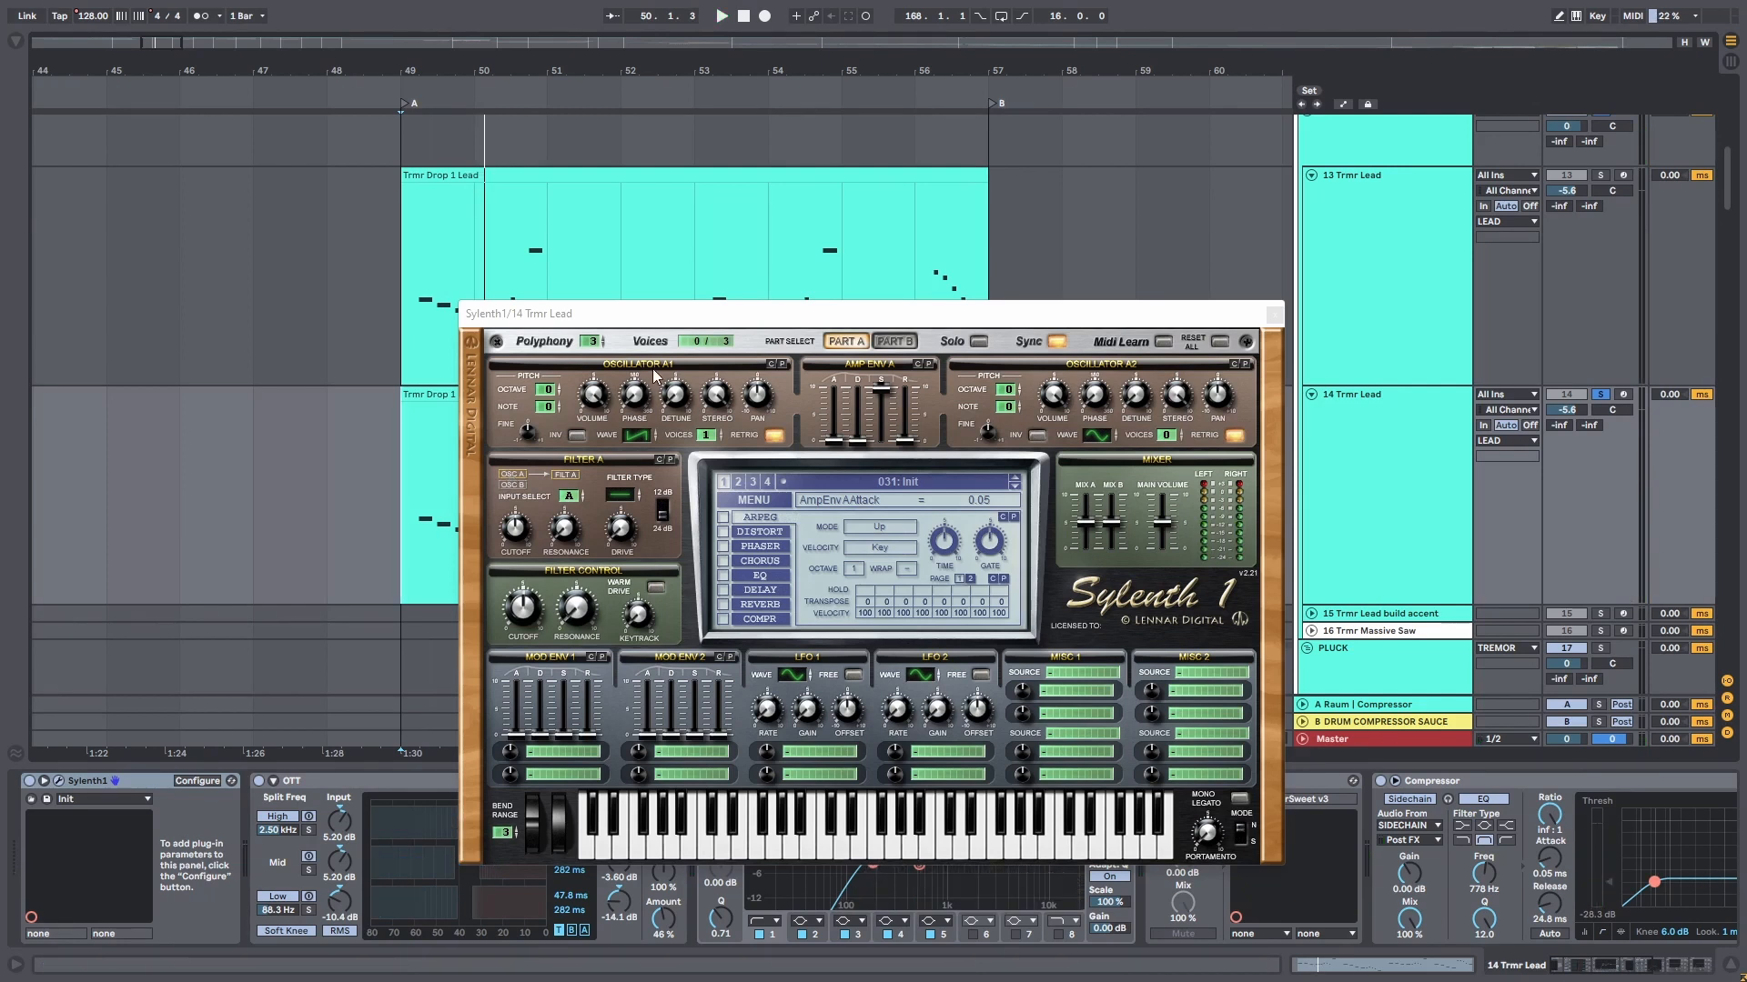
Set the polyphony to 16, give oscillator A1 8 voices and turn its retrigger off.
{"action": "left_click_drag", "start_coordinate": [596, 344], "coordinate": [640, 234]}
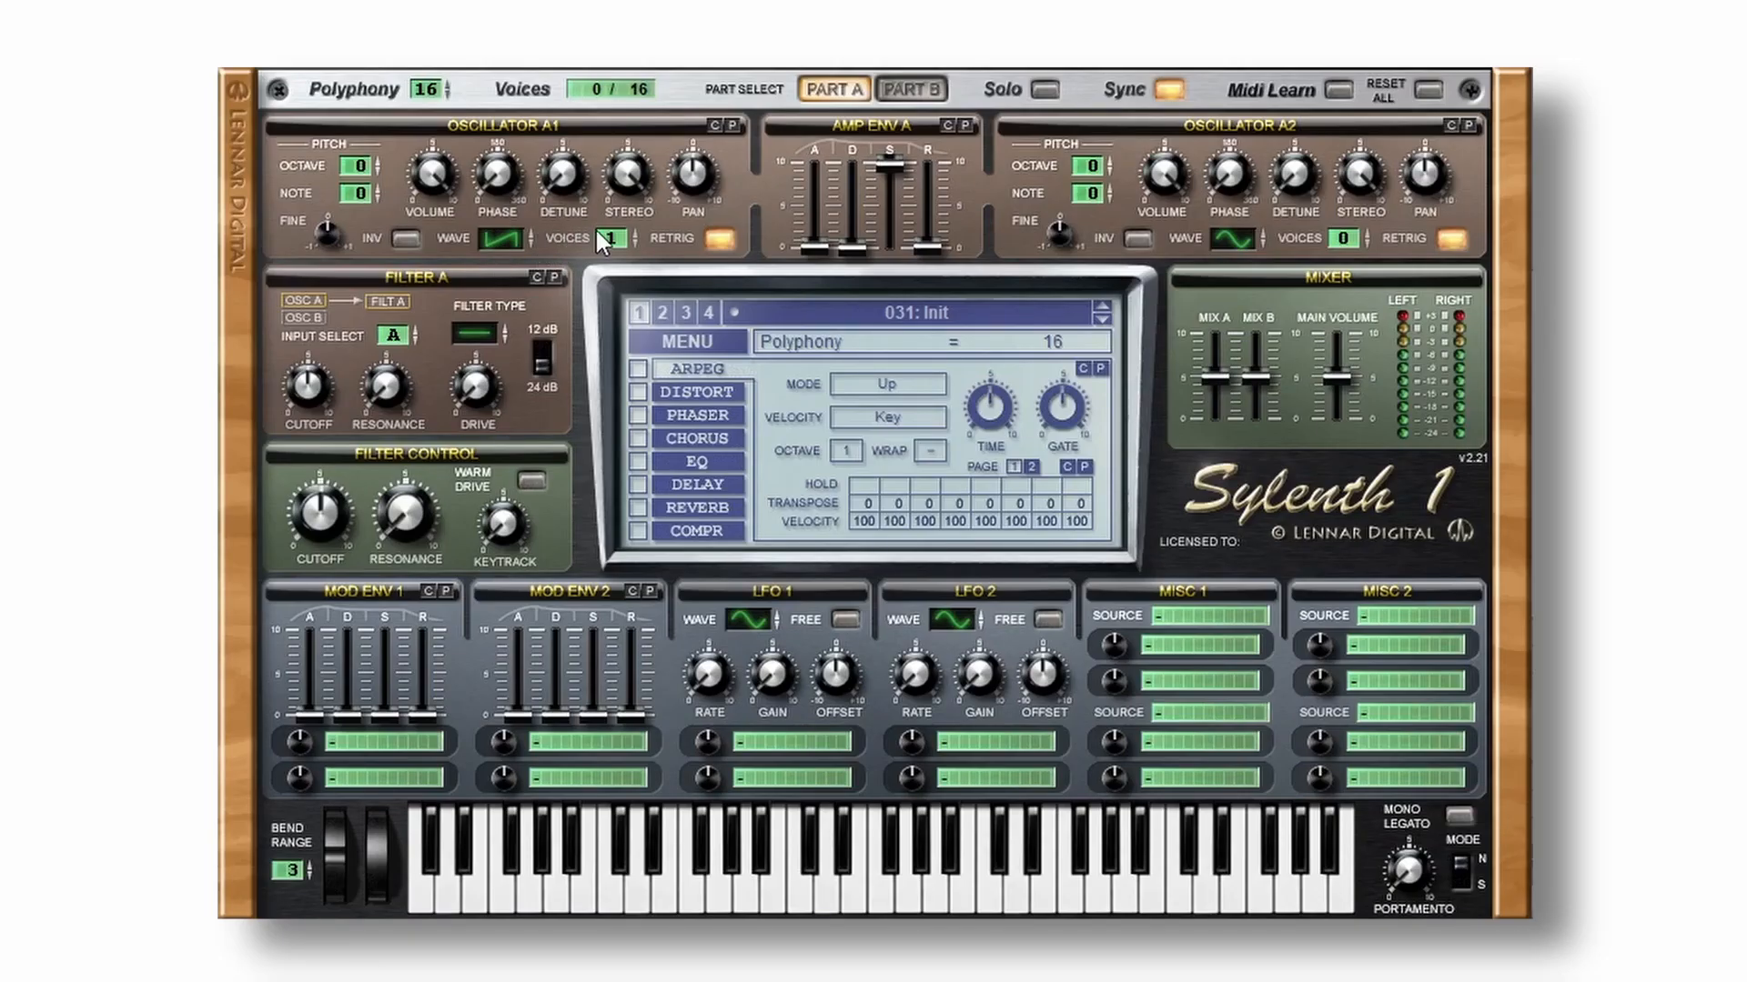
{"action": "left_click_drag", "start_coordinate": [607, 233], "coordinate": [623, 167]}
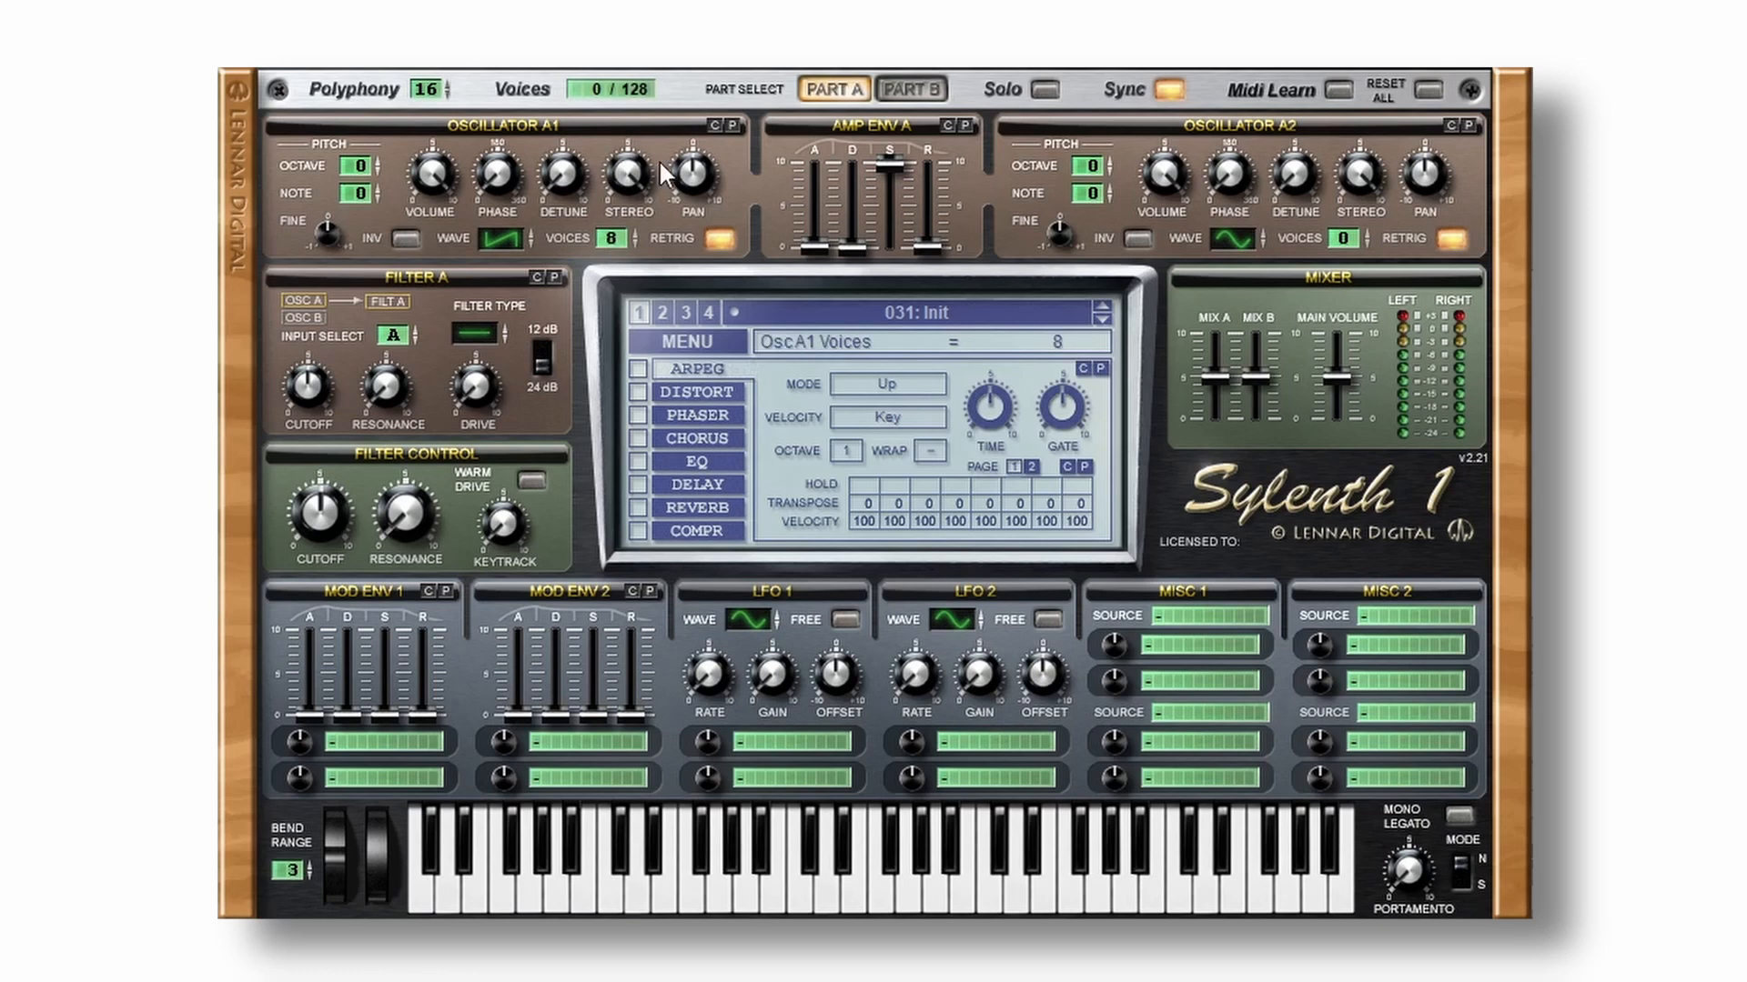
{"action": "left_click", "coordinate": [717, 239]}
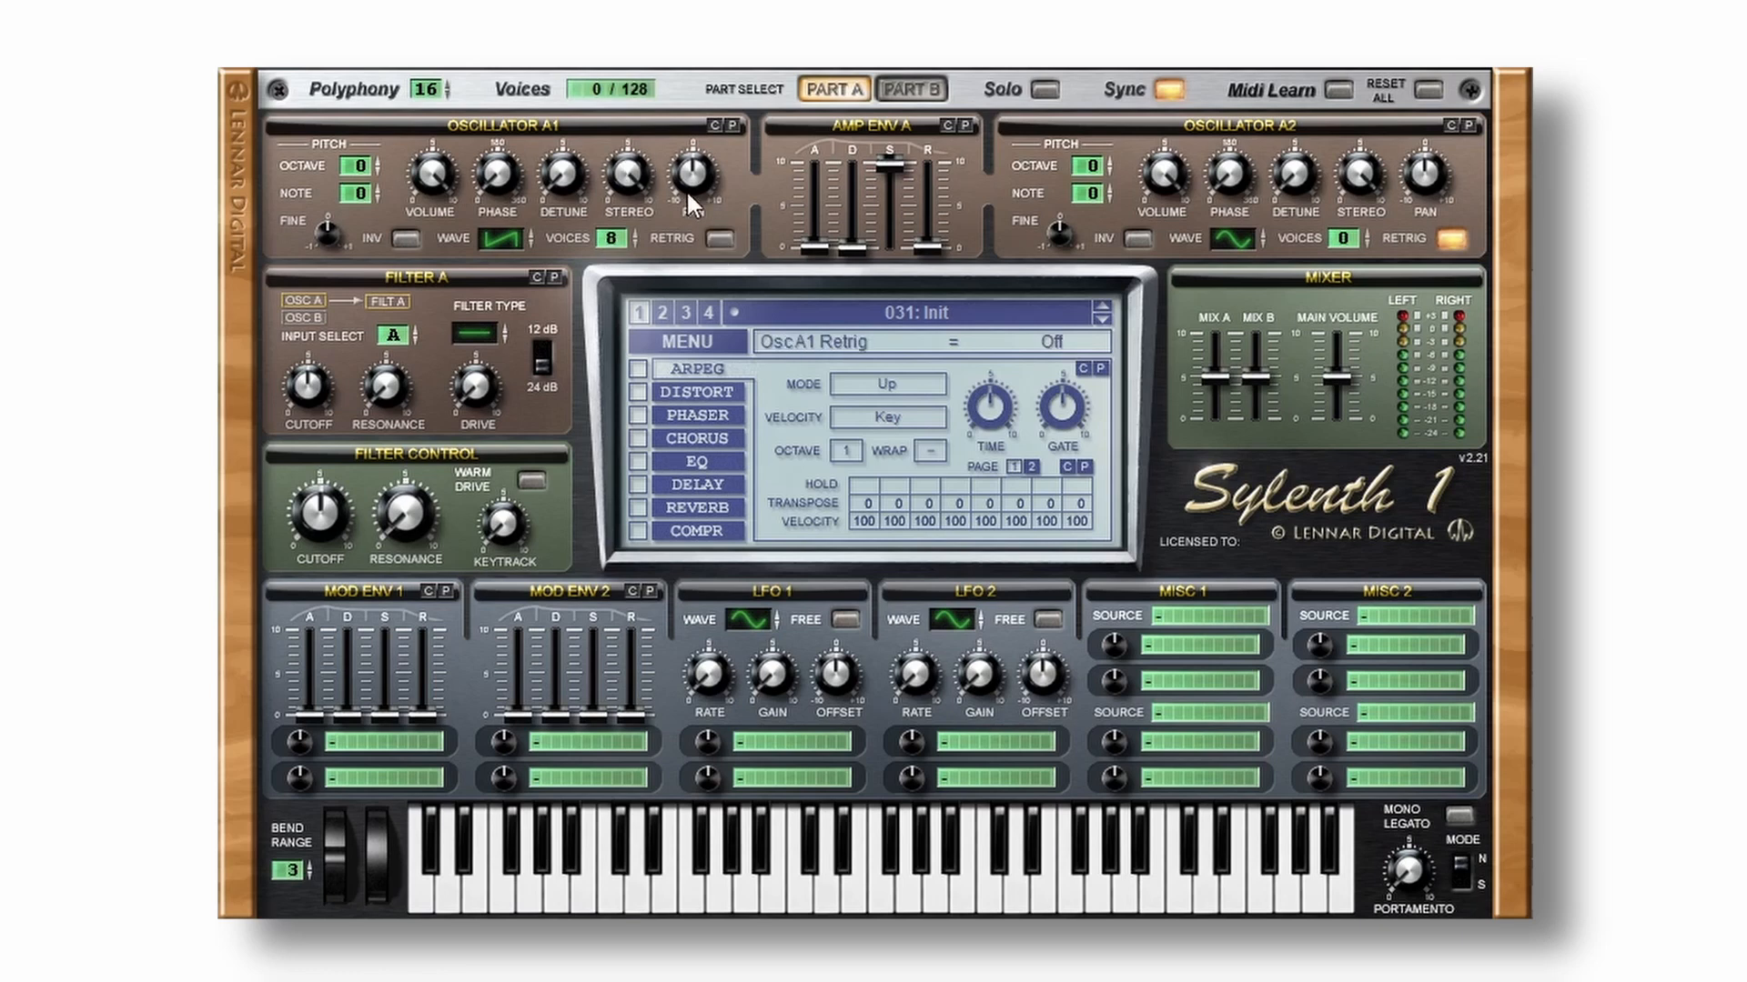
Adjust oscillator A1's stereo and detune amounts and set its phase to 39.43 deg.
{"action": "left_click_drag", "start_coordinate": [627, 168], "coordinate": [640, 287]}
{"action": "left_click_drag", "start_coordinate": [564, 174], "coordinate": [564, 55]}
{"action": "left_click_drag", "start_coordinate": [510, 162], "coordinate": [509, 131]}
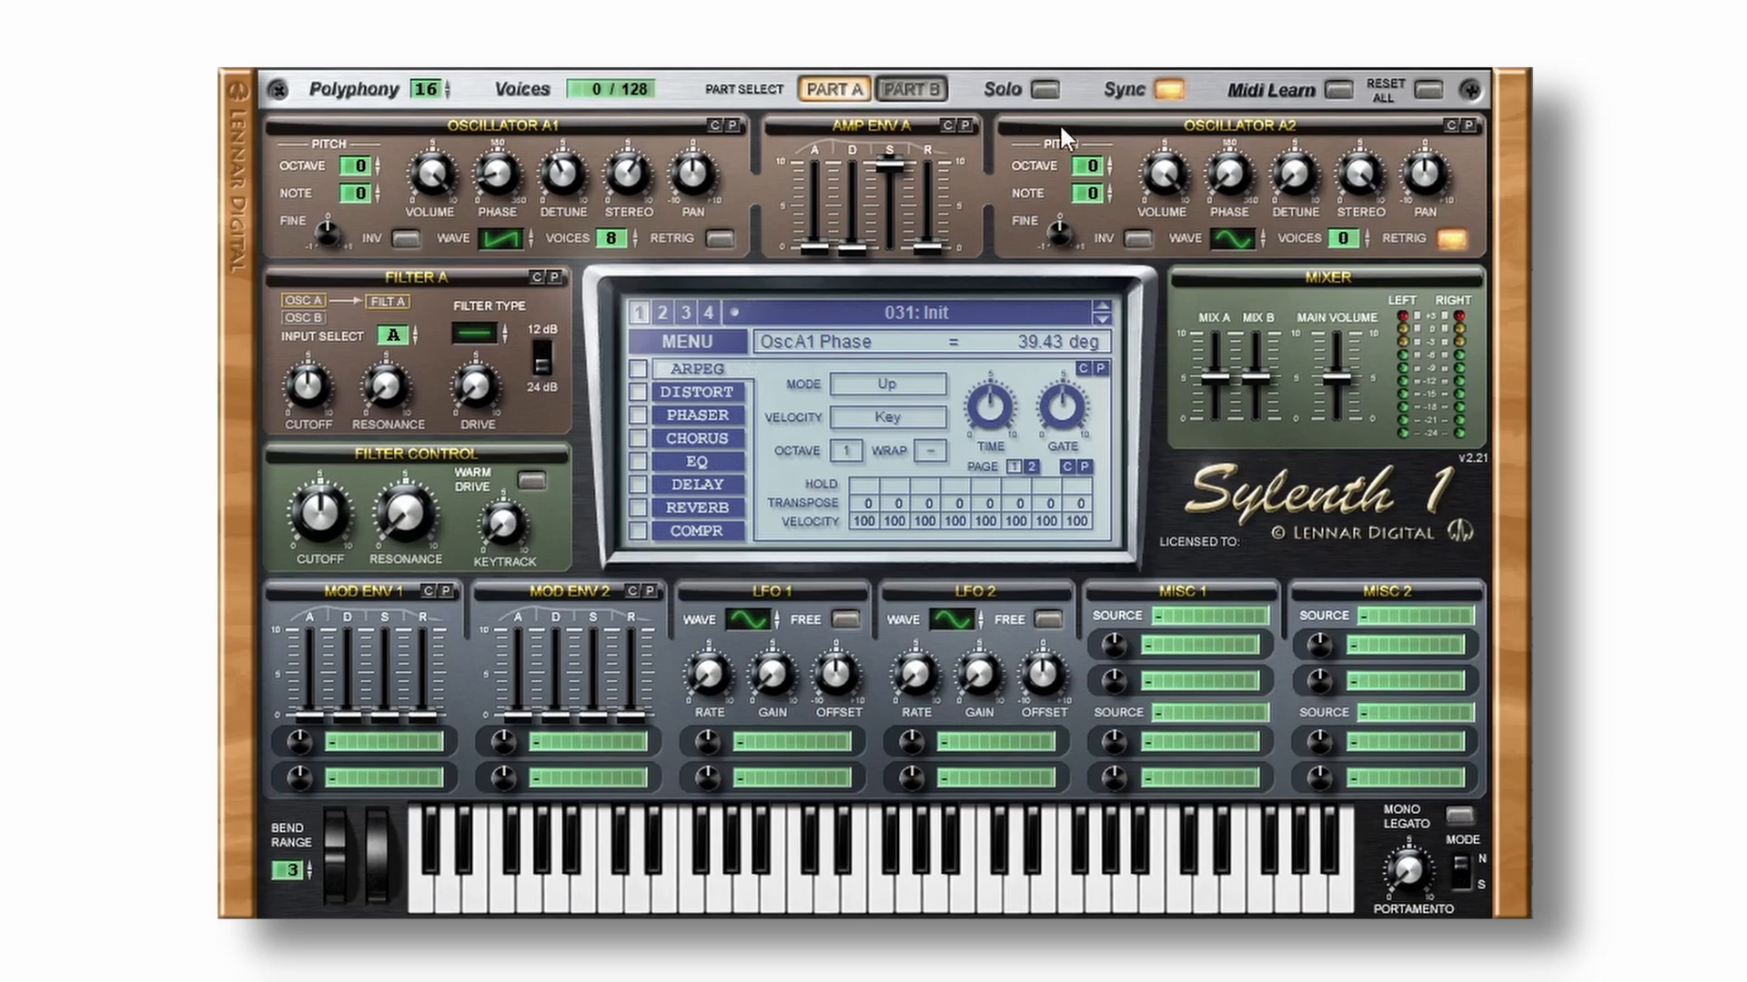
Give oscillator A2 8 voices and change its waveform to a saw.
{"action": "left_click_drag", "start_coordinate": [1343, 238], "coordinate": [1372, 100]}
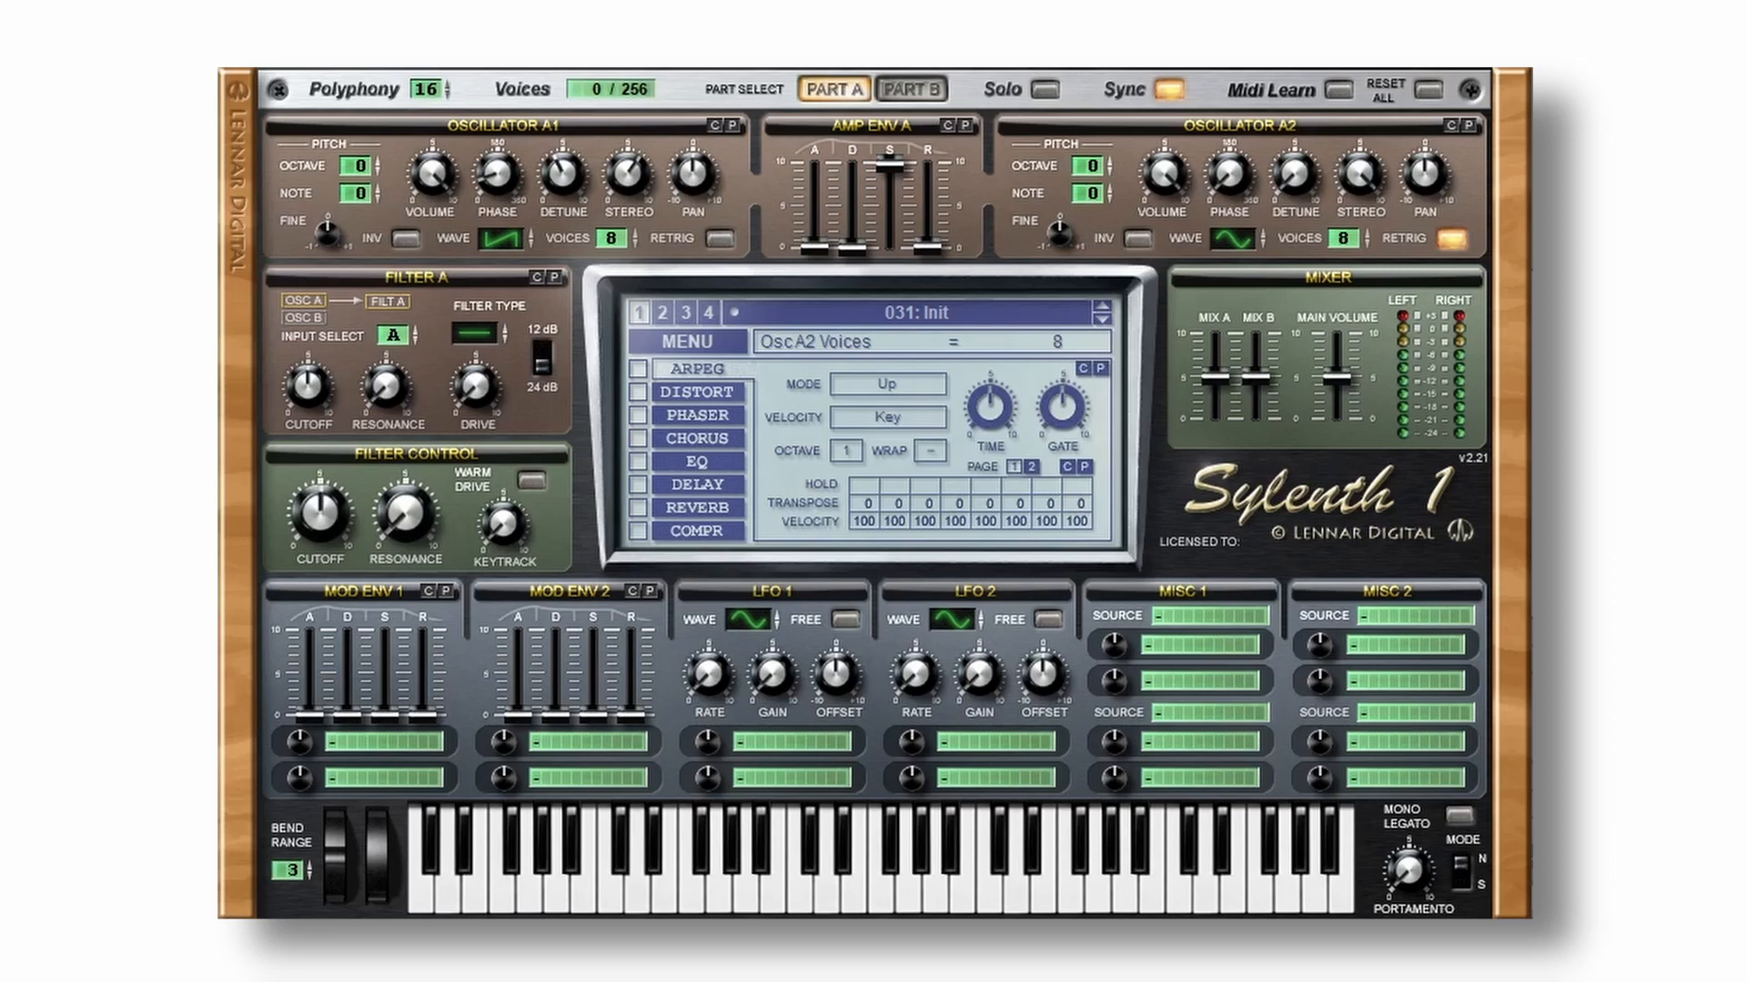
{"action": "left_click", "coordinate": [1344, 172]}
{"action": "mouse_move", "coordinate": [1242, 234]}
{"action": "left_mouse_down"}
{"action": "mouse_move", "coordinate": [1257, 198]}
{"action": "mouse_move", "coordinate": [1250, 217]}
{"action": "left_mouse_up"}
Set amp envelope A's decay to 10.00 and its release to 2.34.
{"action": "left_click_drag", "start_coordinate": [855, 247], "coordinate": [853, 164]}
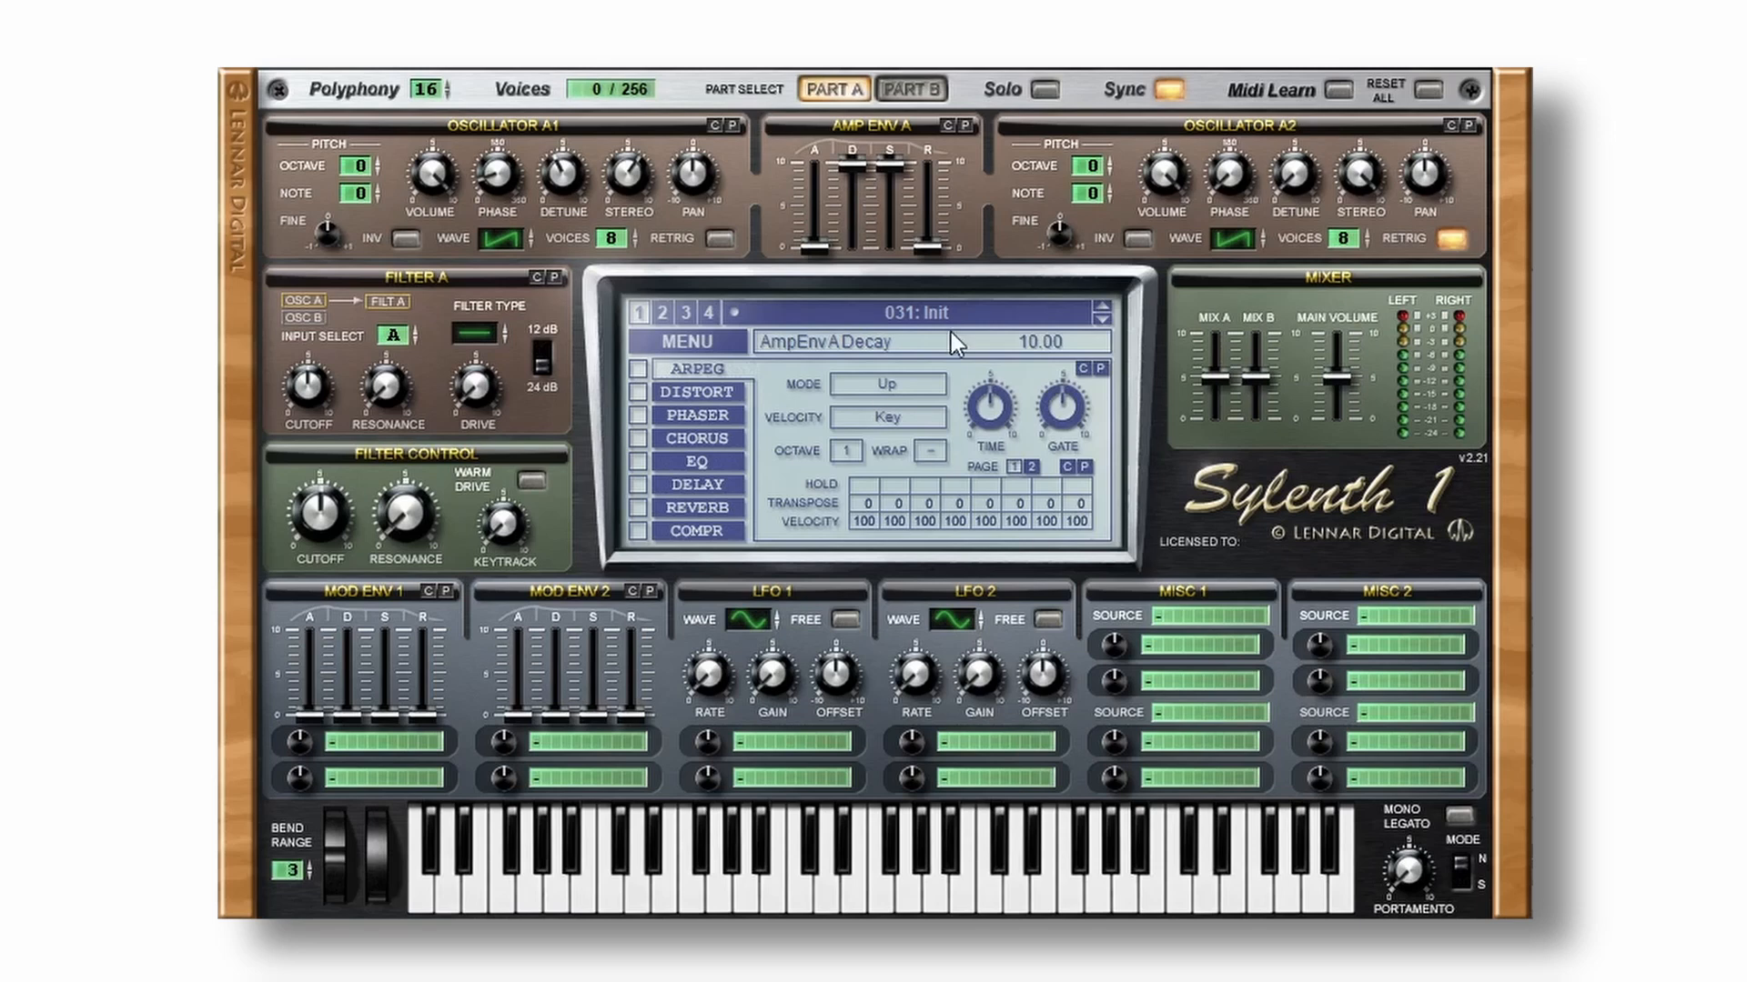
{"action": "left_click_drag", "start_coordinate": [939, 247], "coordinate": [947, 182]}
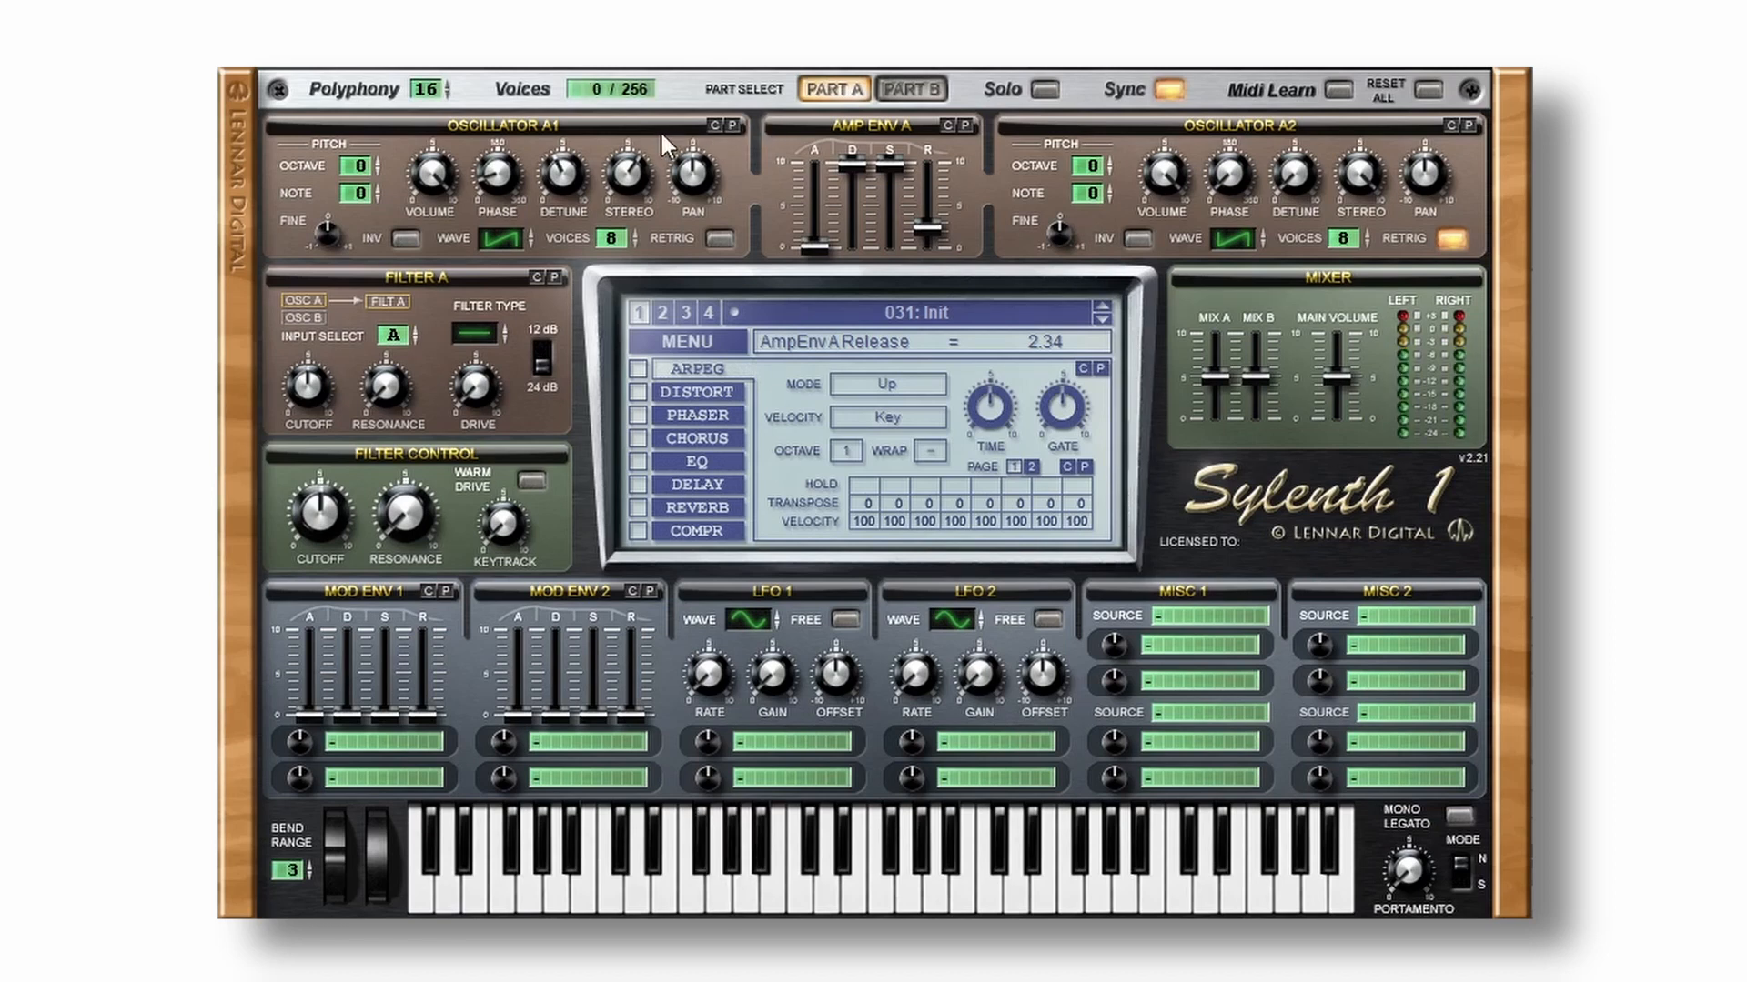
Adjust oscillator A2's volume and set oscillator A1's volume to 10.00.
{"action": "left_click", "coordinate": [1174, 175]}
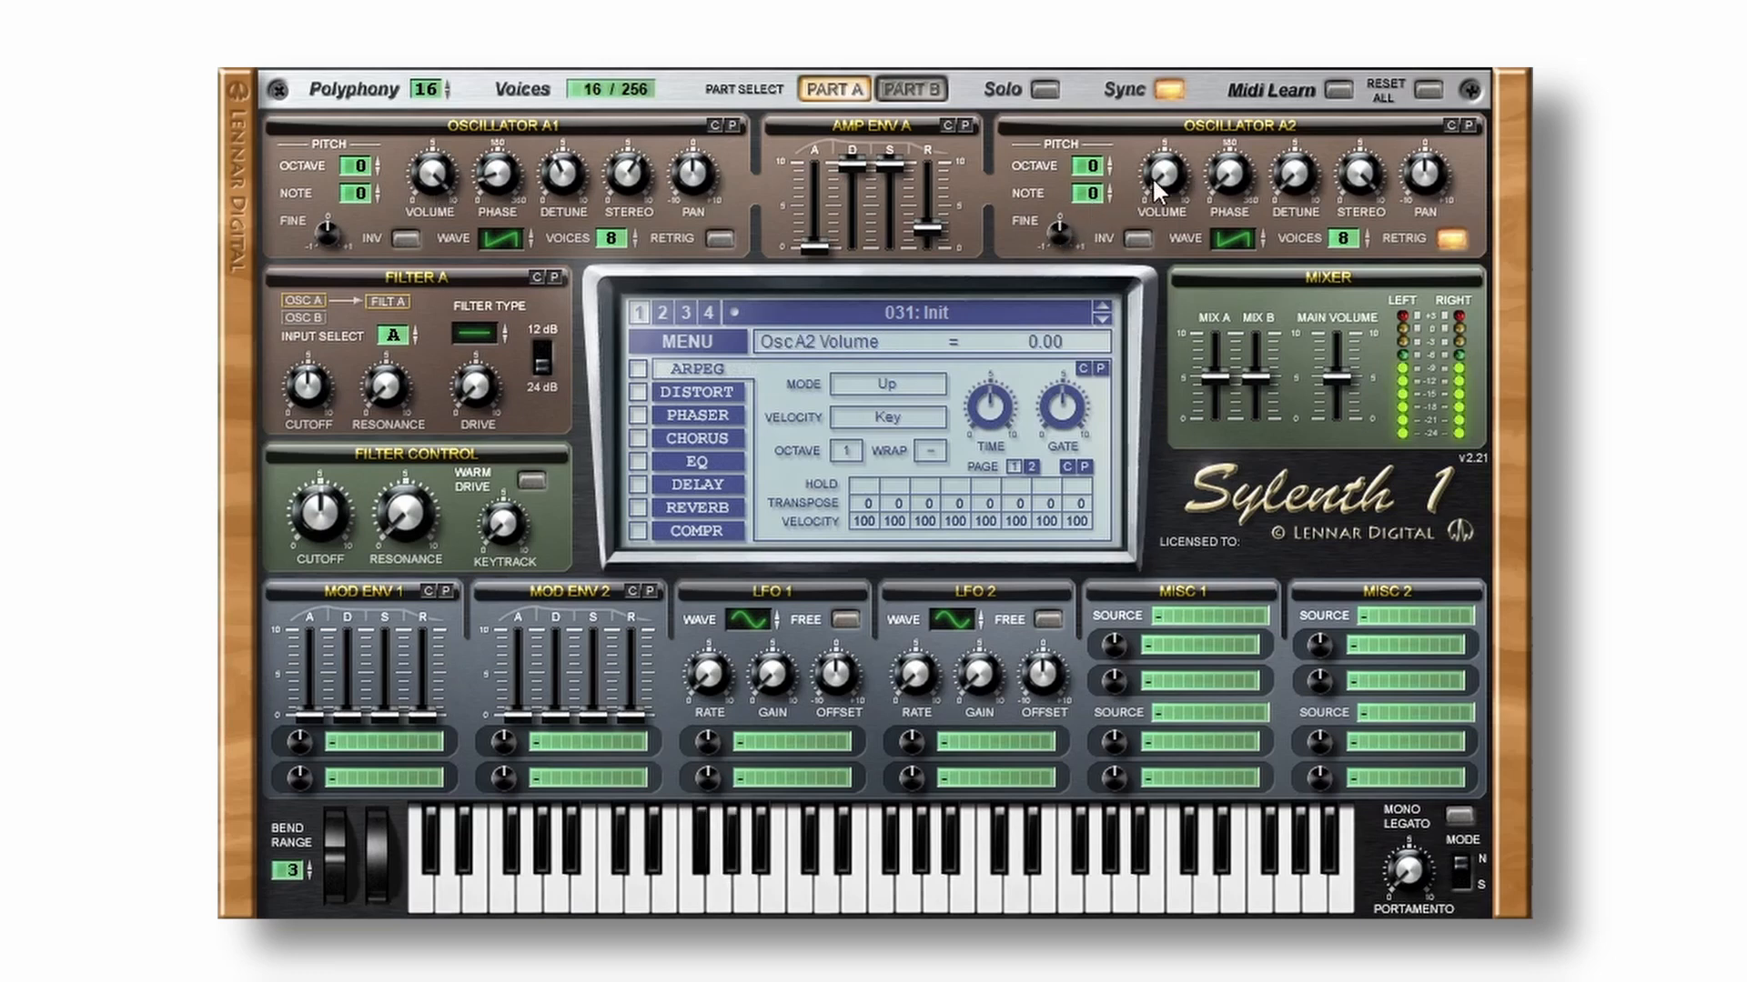
{"action": "left_click_drag", "start_coordinate": [1162, 177], "coordinate": [1163, 68]}
{"action": "left_click_drag", "start_coordinate": [439, 169], "coordinate": [438, 237]}
{"action": "left_click_drag", "start_coordinate": [335, 382], "coordinate": [642, 111]}
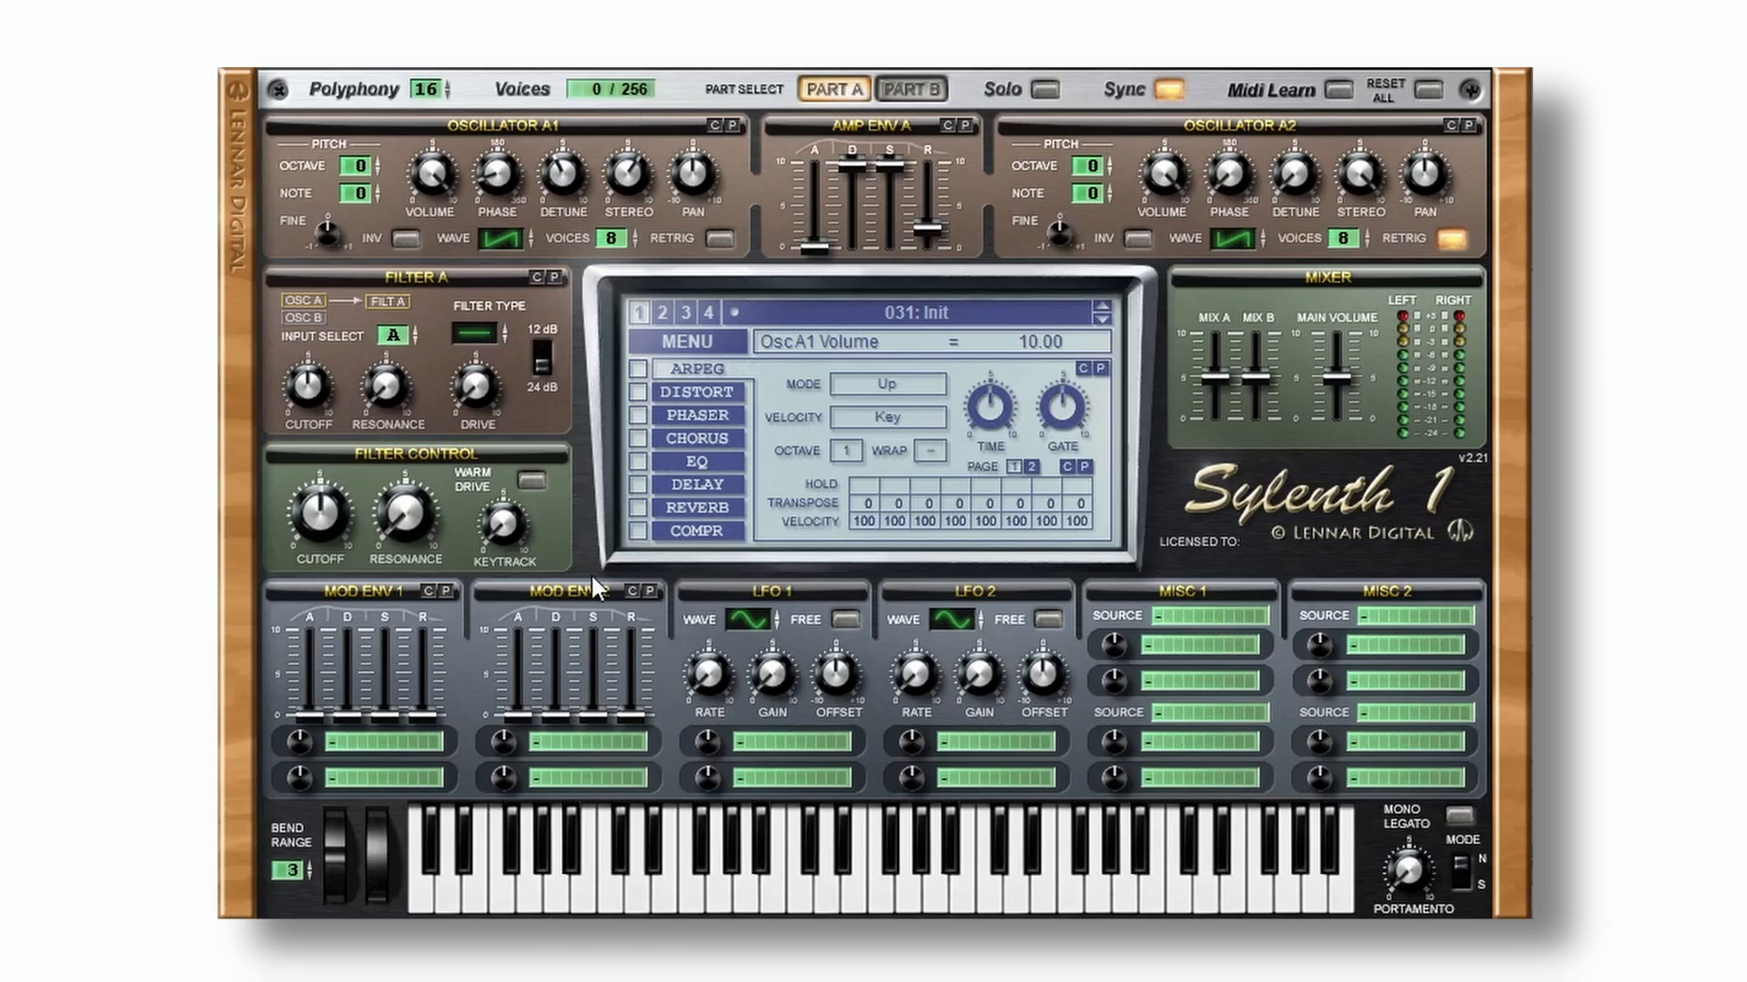
Route modulation envelope 2 to Pitch AB and set its decay to 1.55.
{"action": "left_click", "coordinate": [574, 733]}
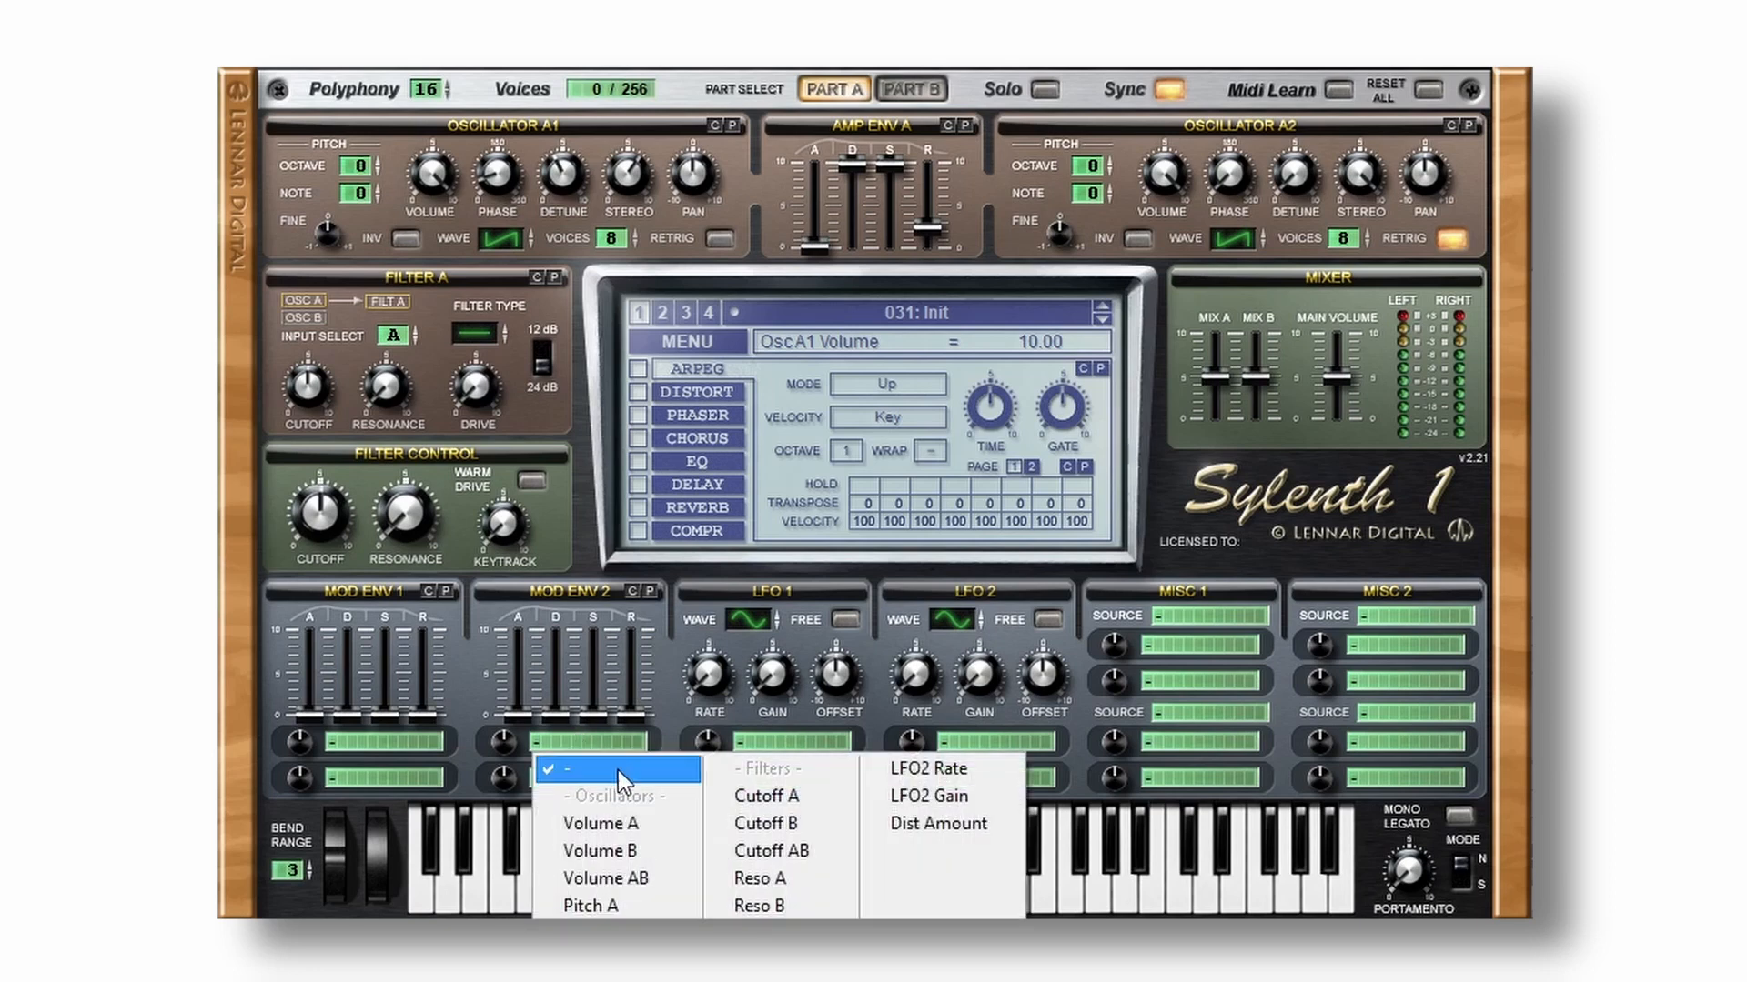
{"action": "left_click", "coordinate": [628, 852]}
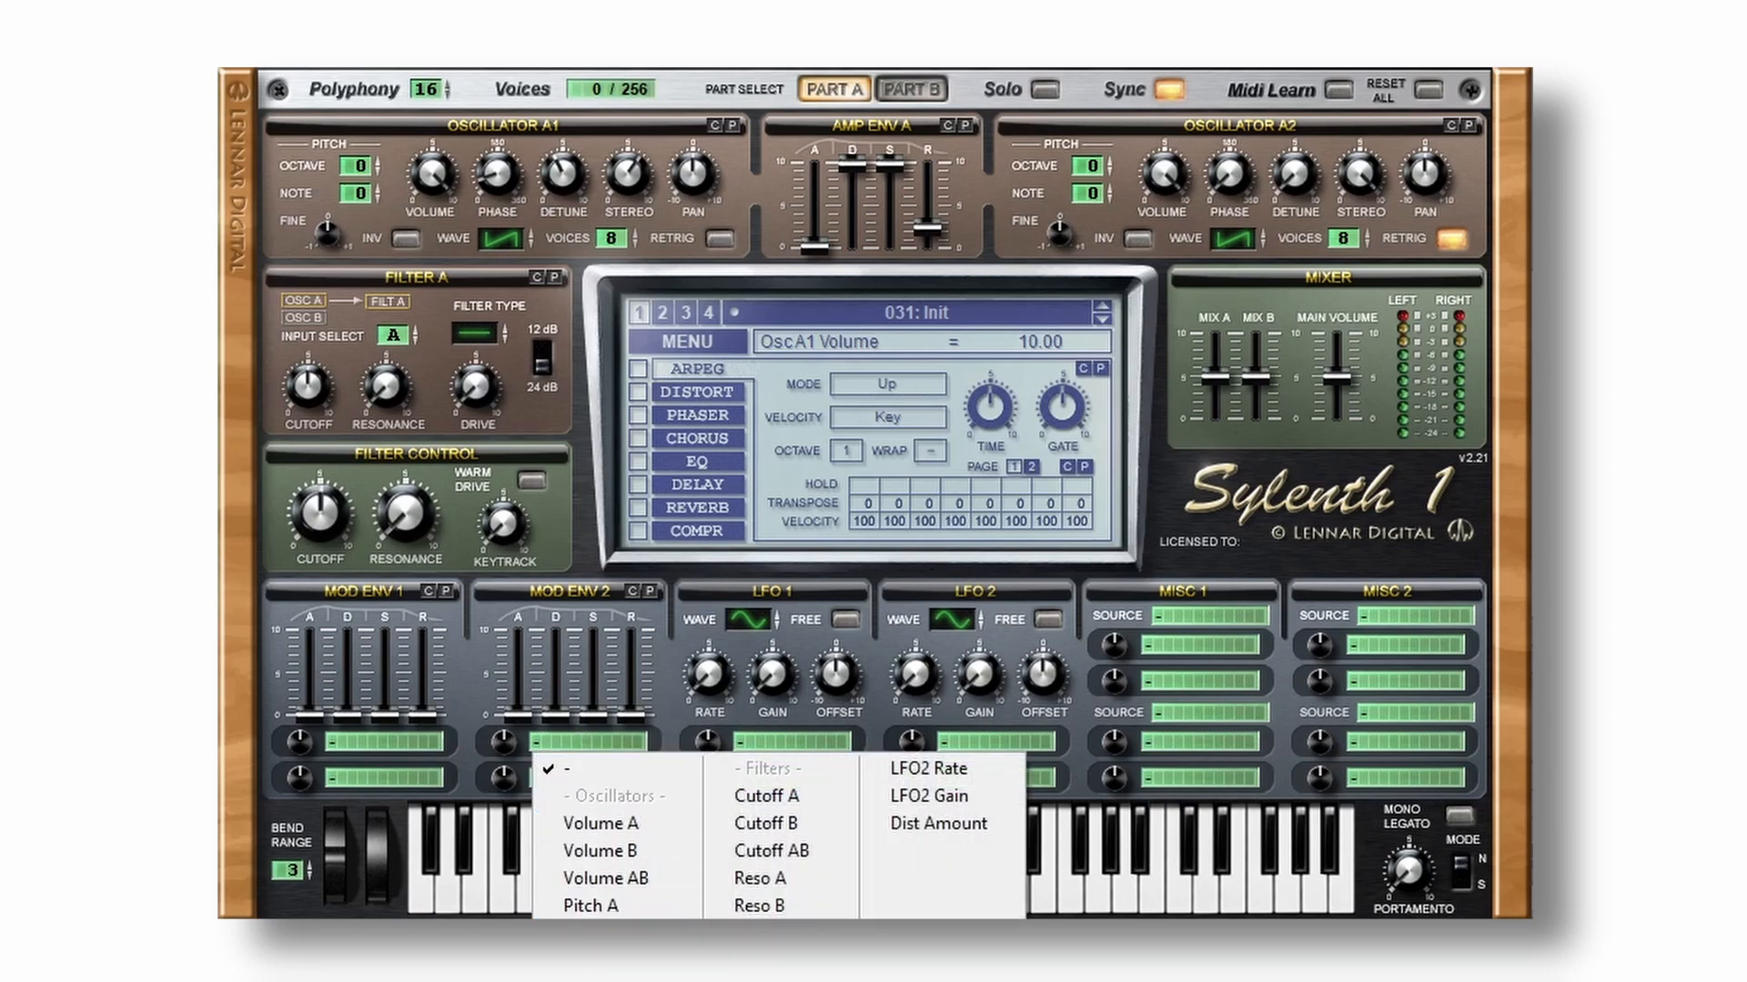
{"action": "left_click", "coordinate": [595, 955]}
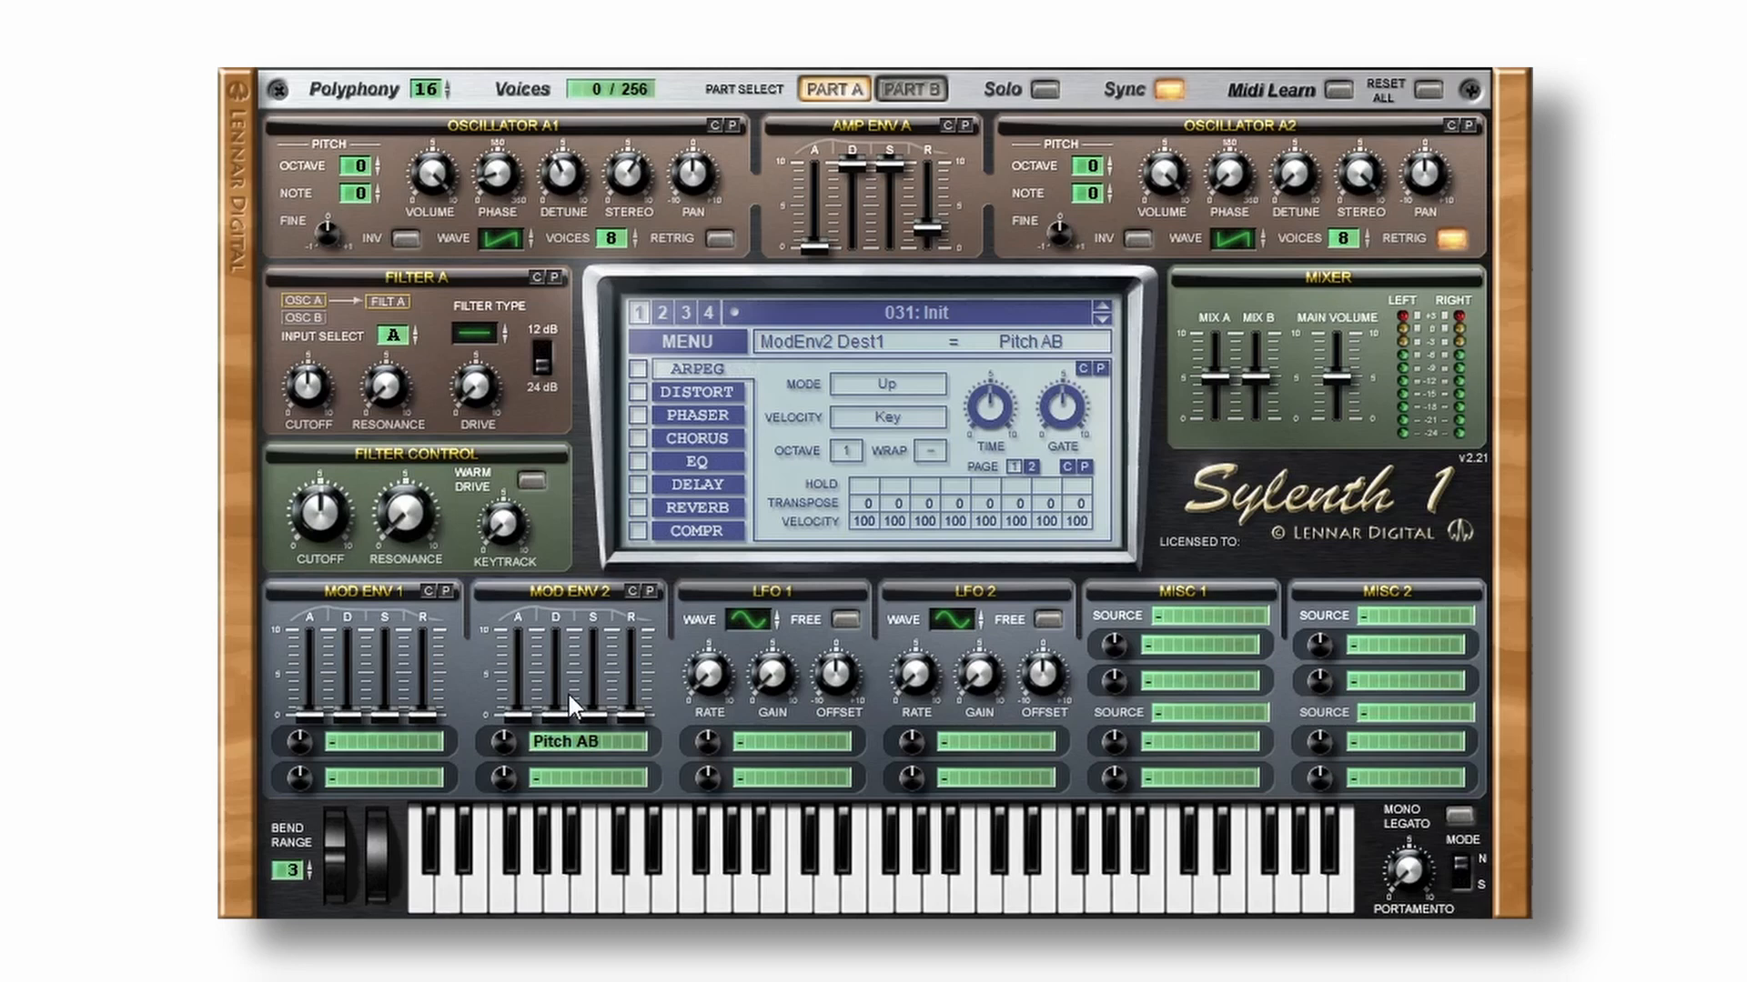
{"action": "left_click_drag", "start_coordinate": [555, 713], "coordinate": [549, 660]}
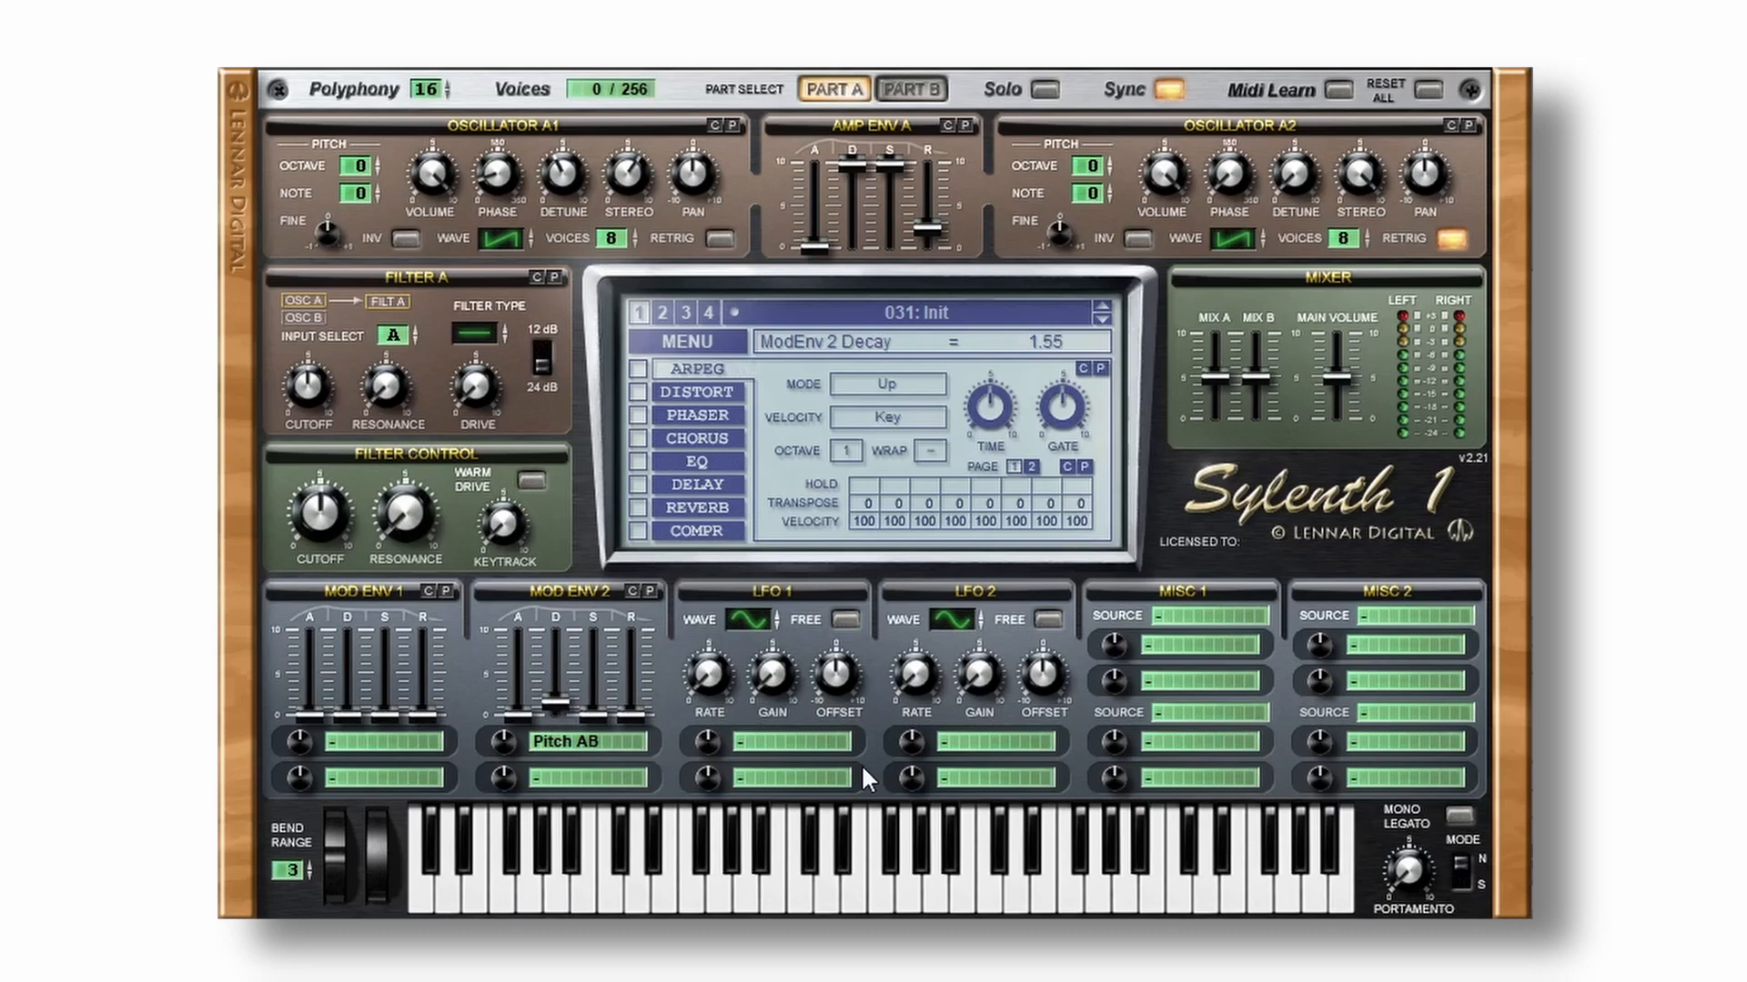
Route LFO 2 to Pitch AB and set its rate to 1/2.
{"action": "left_click", "coordinate": [1004, 741]}
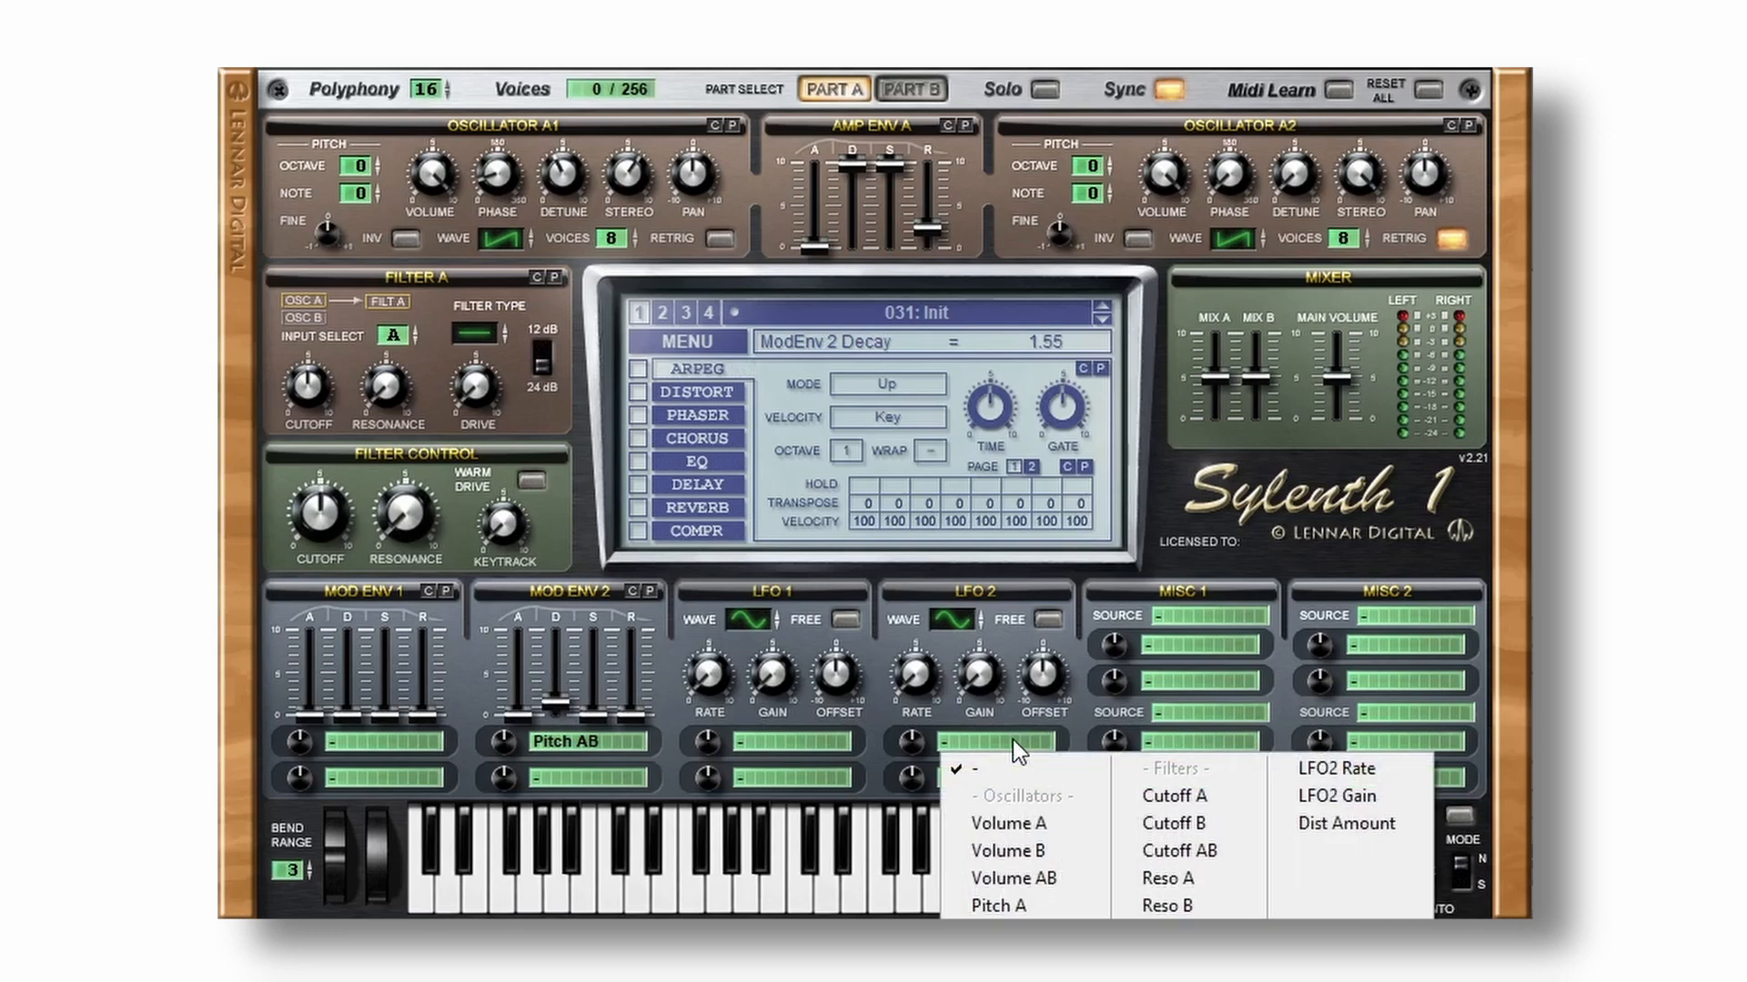
{"action": "left_click", "coordinate": [1002, 961]}
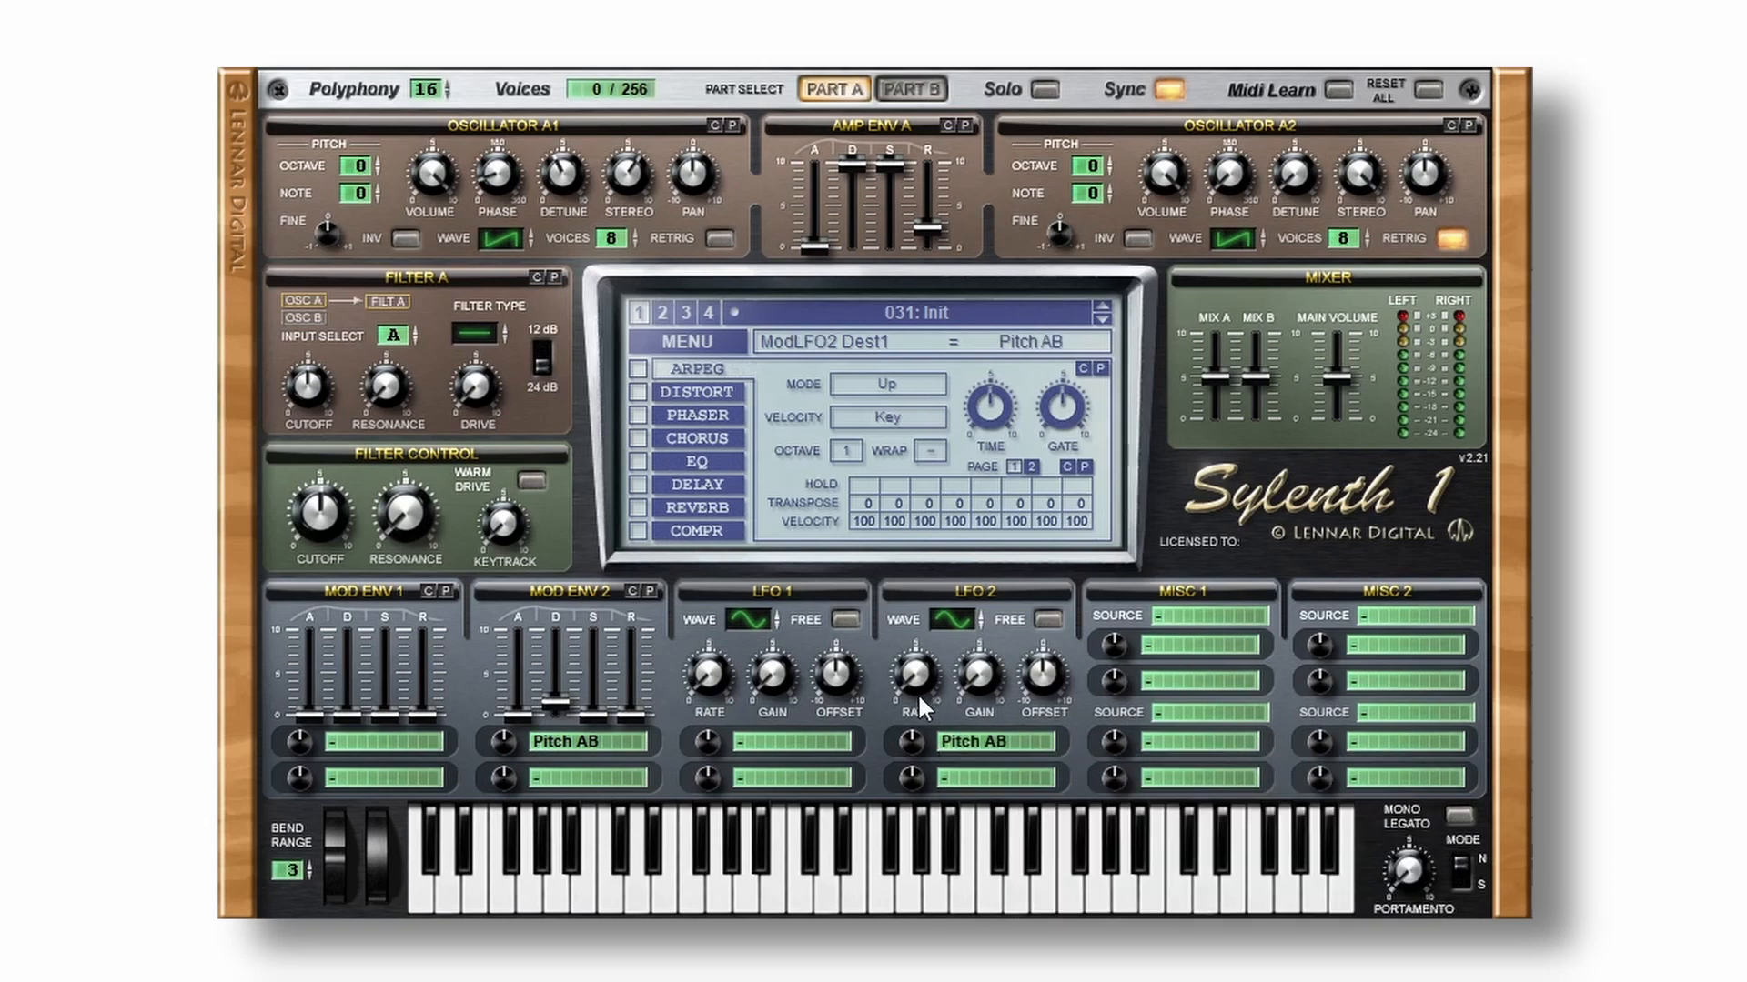
{"action": "mouse_move", "coordinate": [917, 655]}
{"action": "left_click_drag", "start_coordinate": [917, 655], "coordinate": [926, 593]}
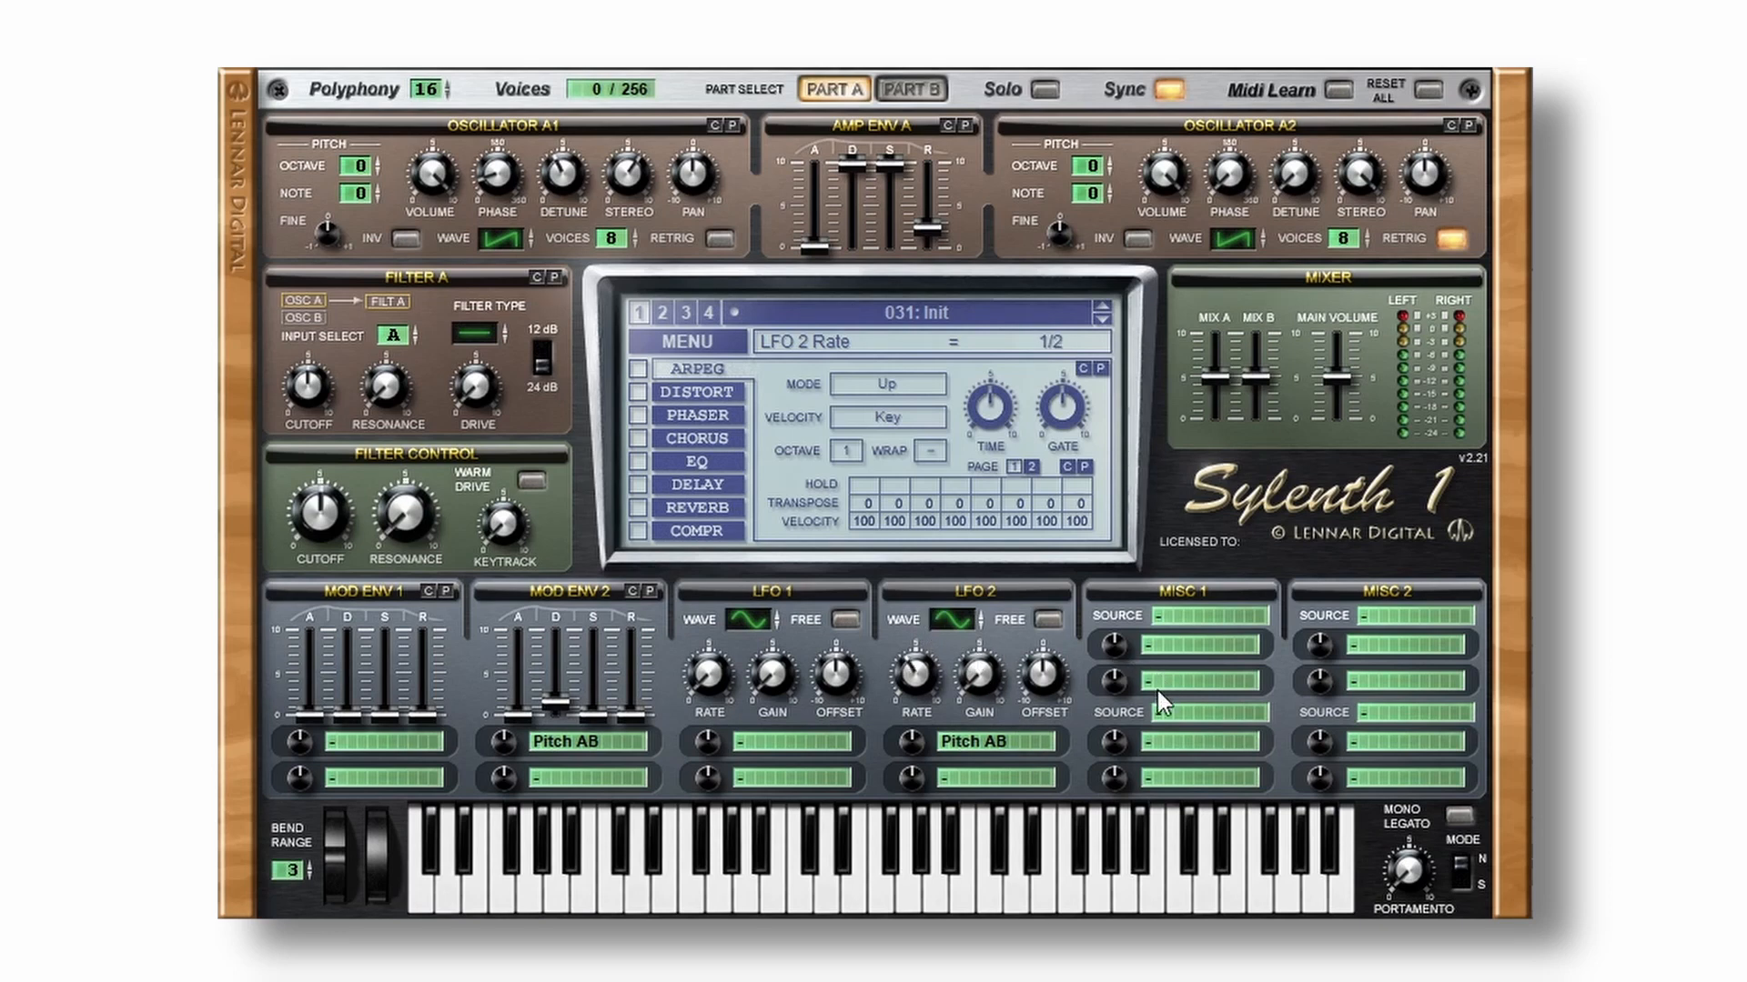
Assign the second Misc 1 slot to LFO2 Gain and LFO2 Rate with adjusted amounts, and set the portamento time to 4.71.
{"action": "left_click", "coordinate": [1189, 741]}
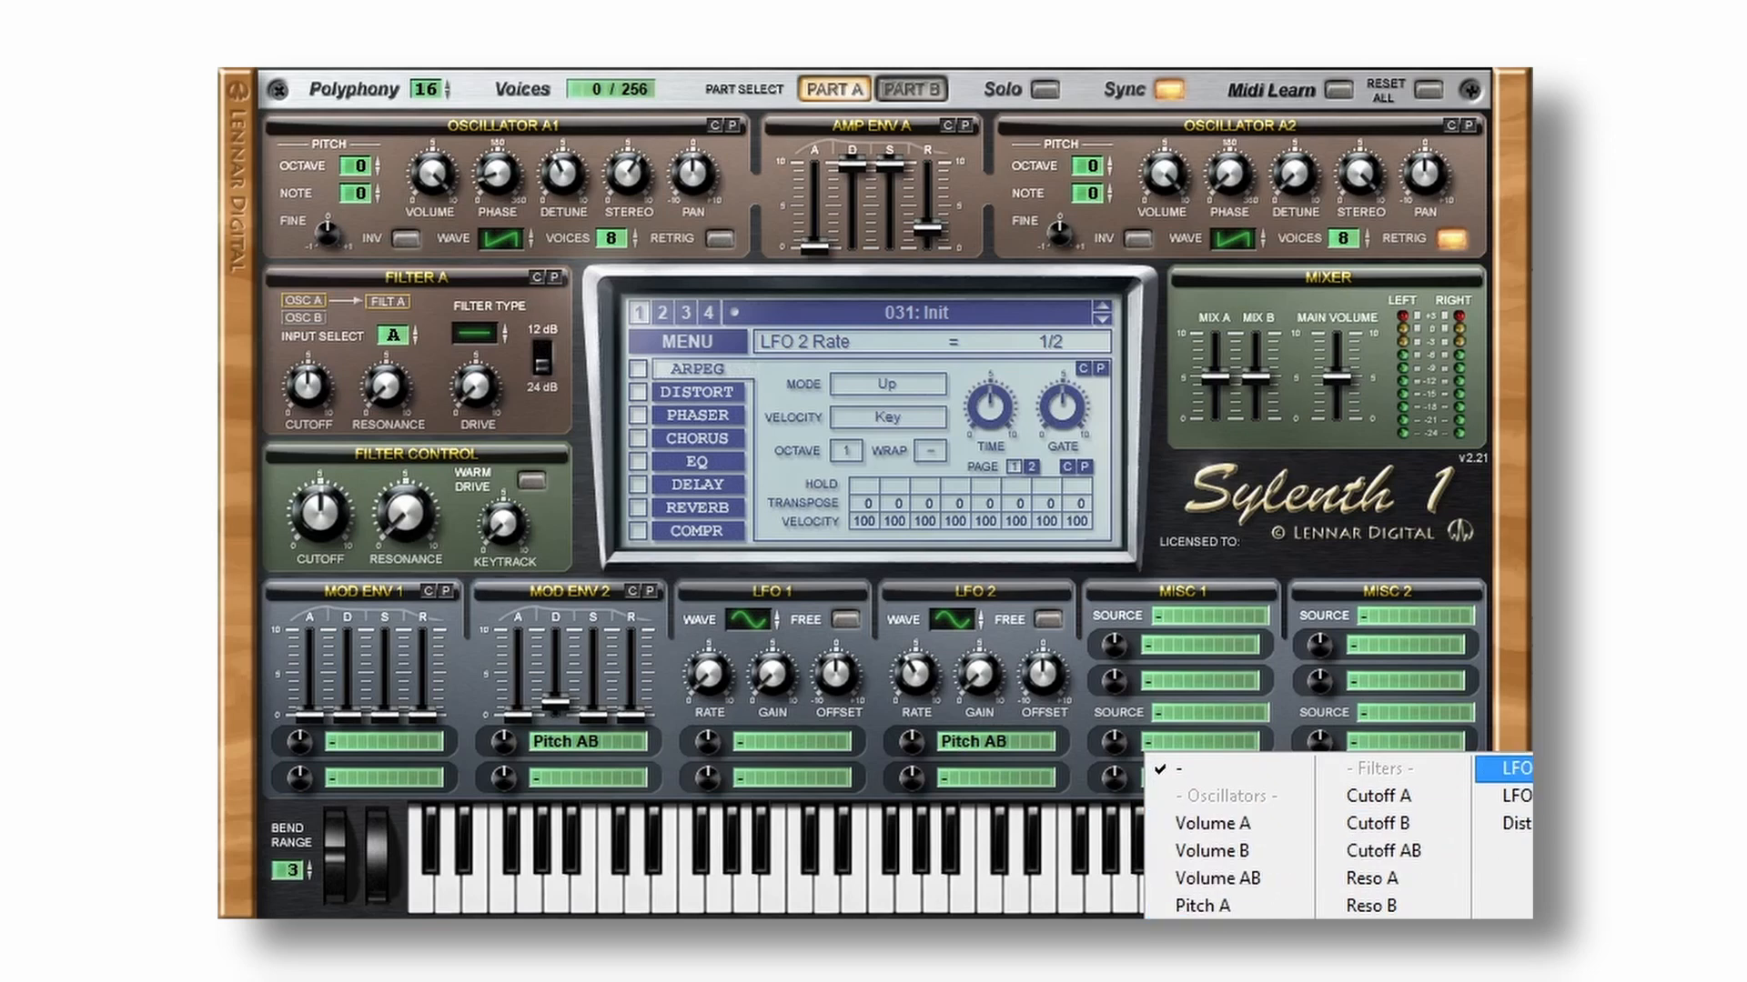
{"action": "left_click", "coordinate": [1516, 796]}
{"action": "left_click", "coordinate": [1173, 775]}
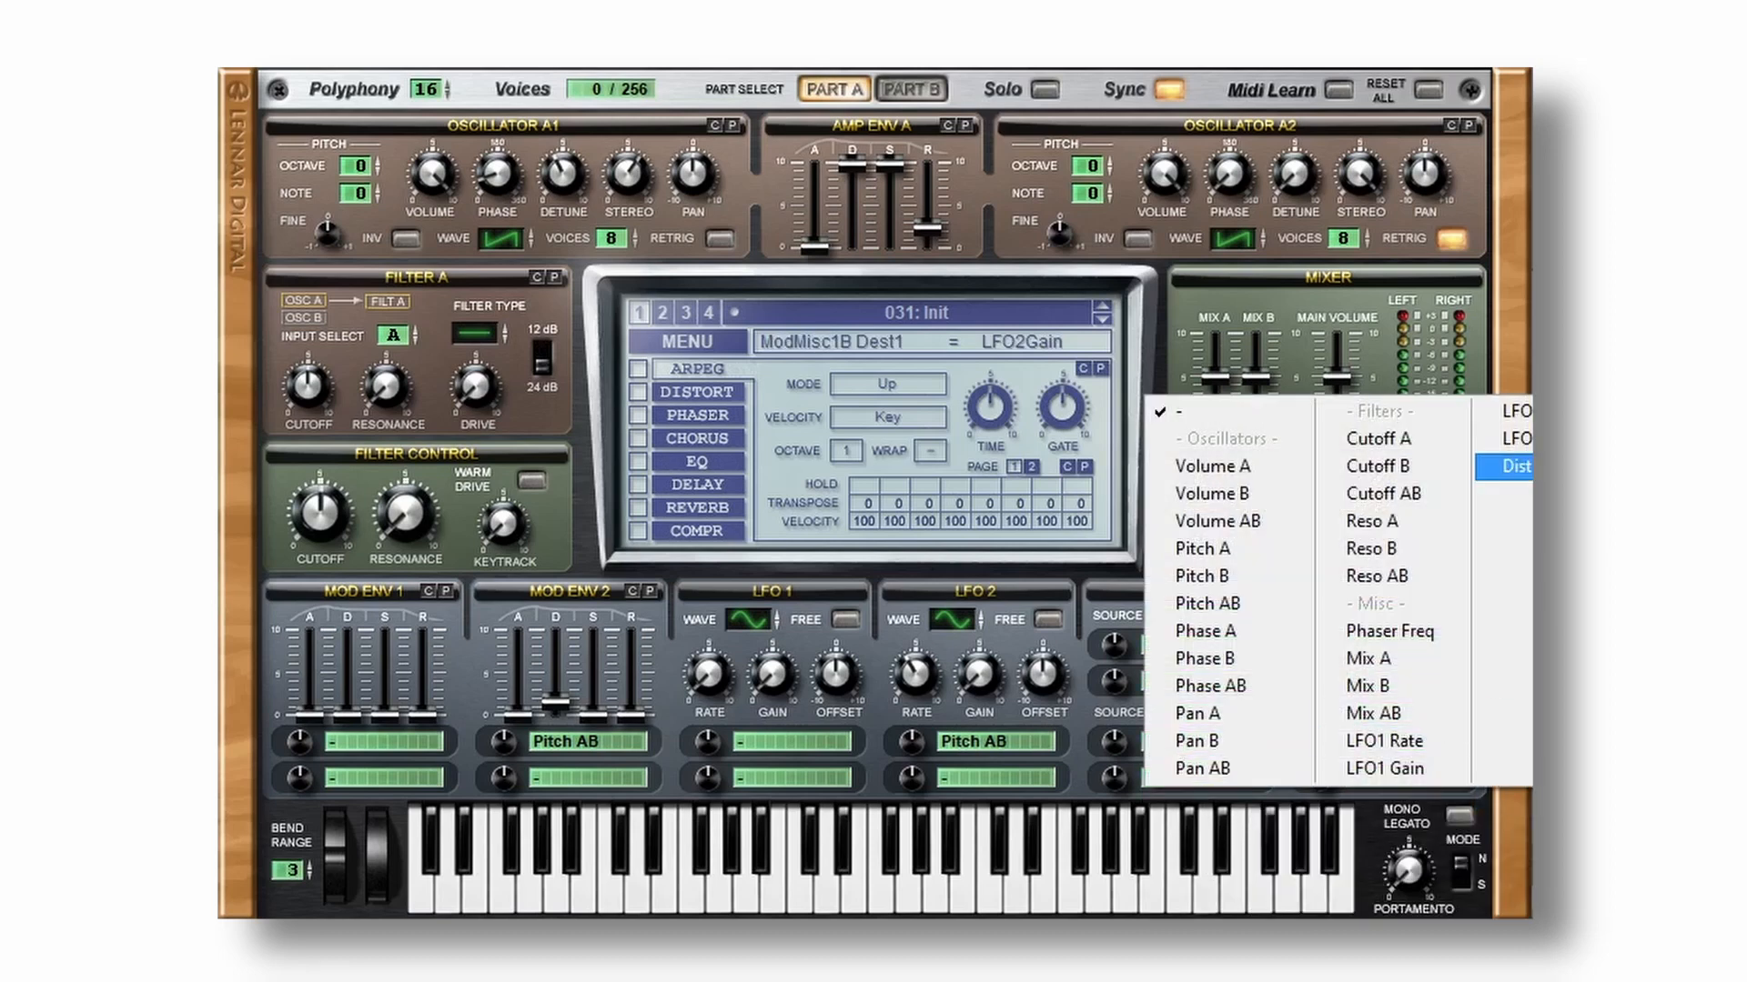
{"action": "left_click", "coordinate": [1517, 411]}
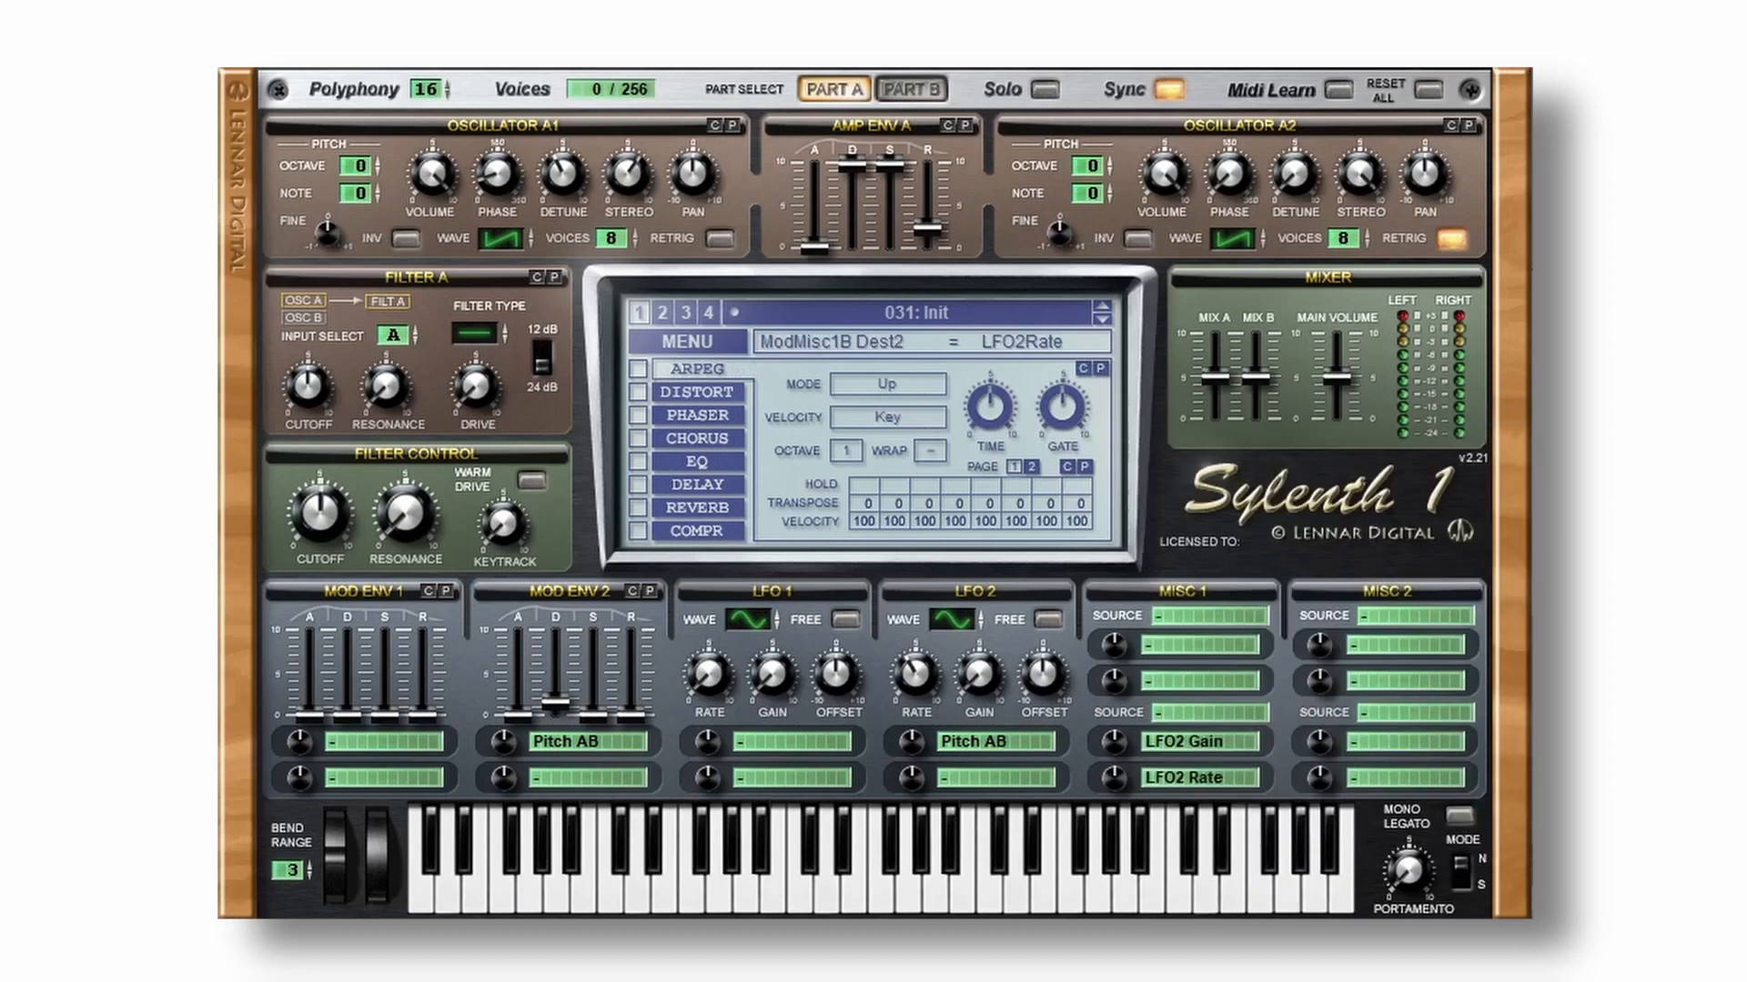
{"action": "mouse_move", "coordinate": [1126, 734]}
{"action": "left_mouse_down"}
{"action": "mouse_move", "coordinate": [1111, 729]}
{"action": "mouse_move", "coordinate": [1125, 702]}
{"action": "mouse_move", "coordinate": [1124, 719]}
{"action": "left_mouse_up"}
{"action": "left_click_drag", "start_coordinate": [1109, 784], "coordinate": [1117, 726]}
{"action": "left_click_drag", "start_coordinate": [1410, 864], "coordinate": [1427, 741]}
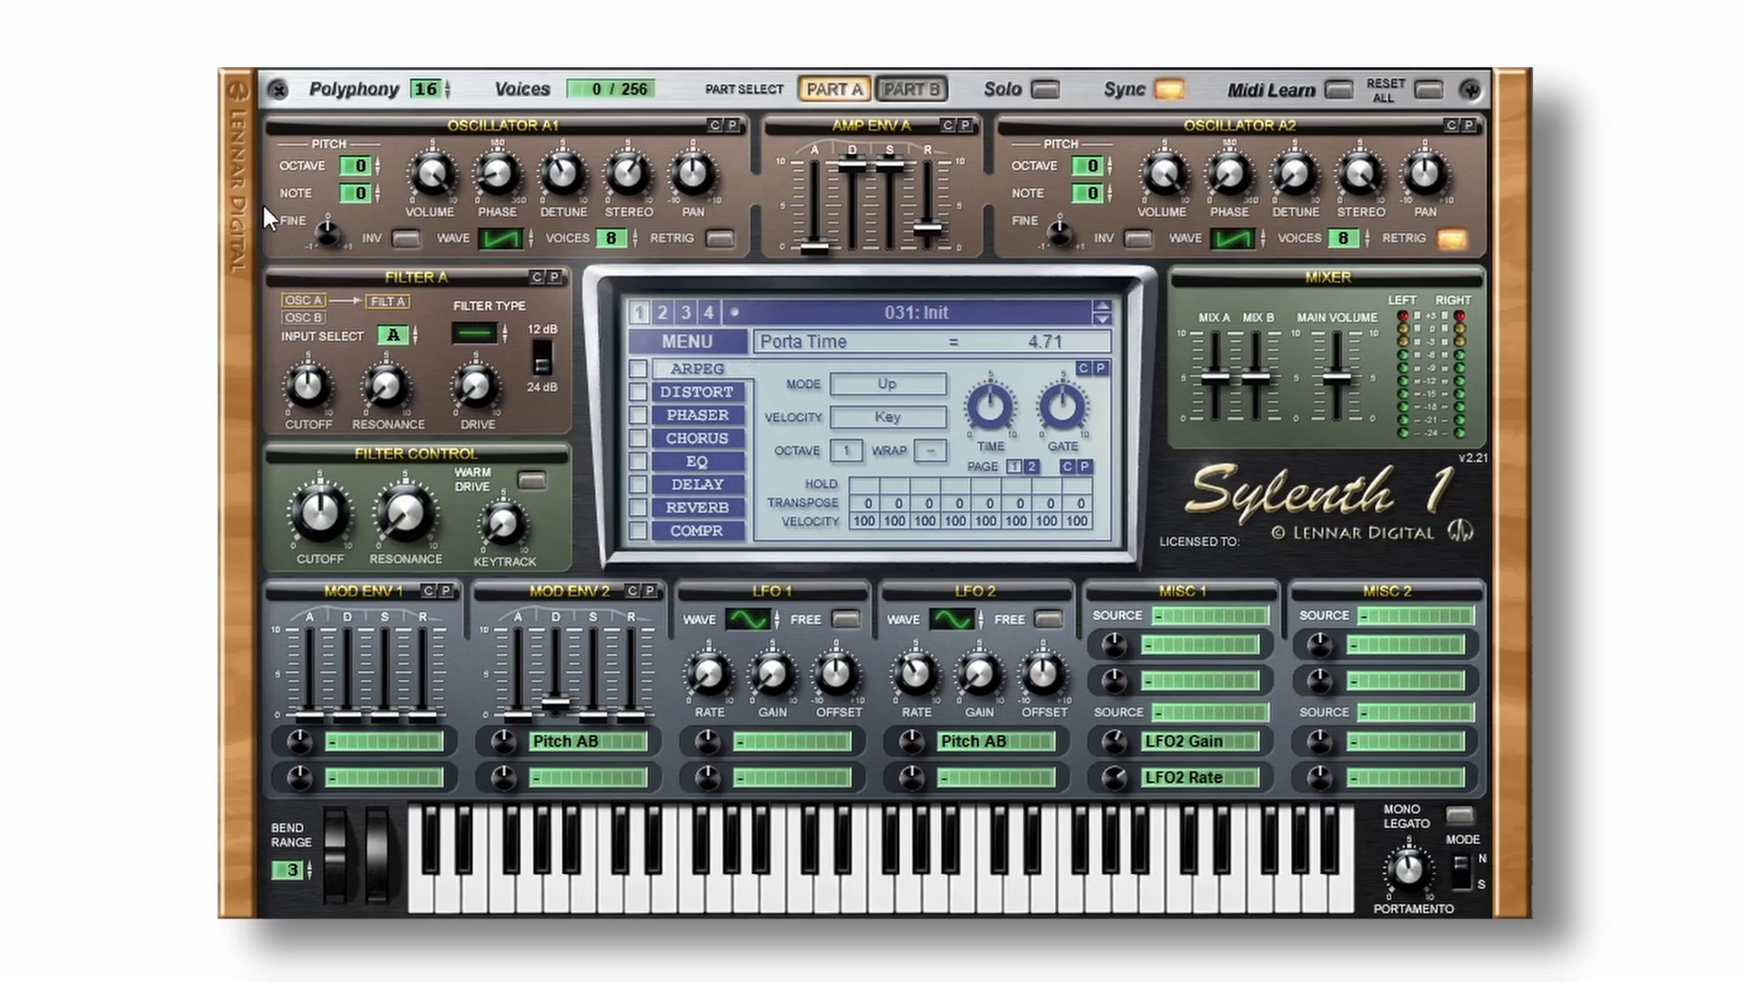
Set filter A to Bandpass with a 12 dB slope, adjust its drive and set its cutoff to 38.69 Hz.
{"action": "mouse_move", "coordinate": [495, 301]}
{"action": "left_mouse_down"}
{"action": "mouse_move", "coordinate": [500, 253]}
{"action": "mouse_move", "coordinate": [501, 289]}
{"action": "left_mouse_up"}
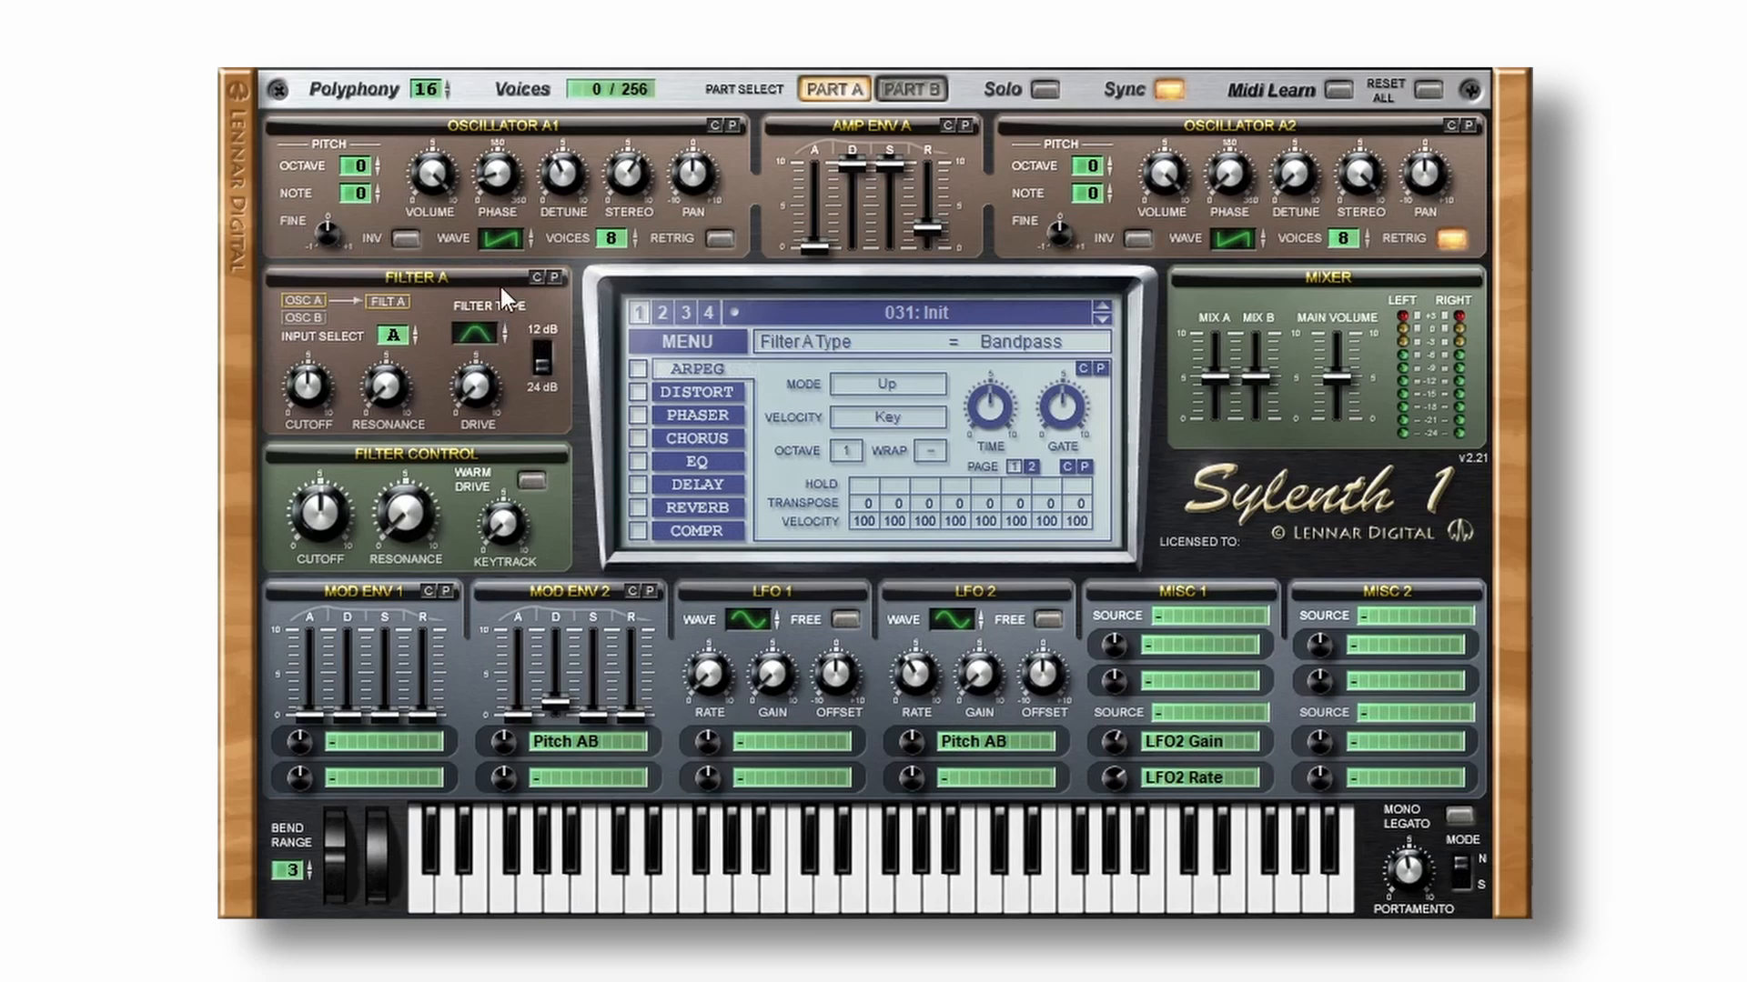
{"action": "left_click", "coordinate": [540, 368]}
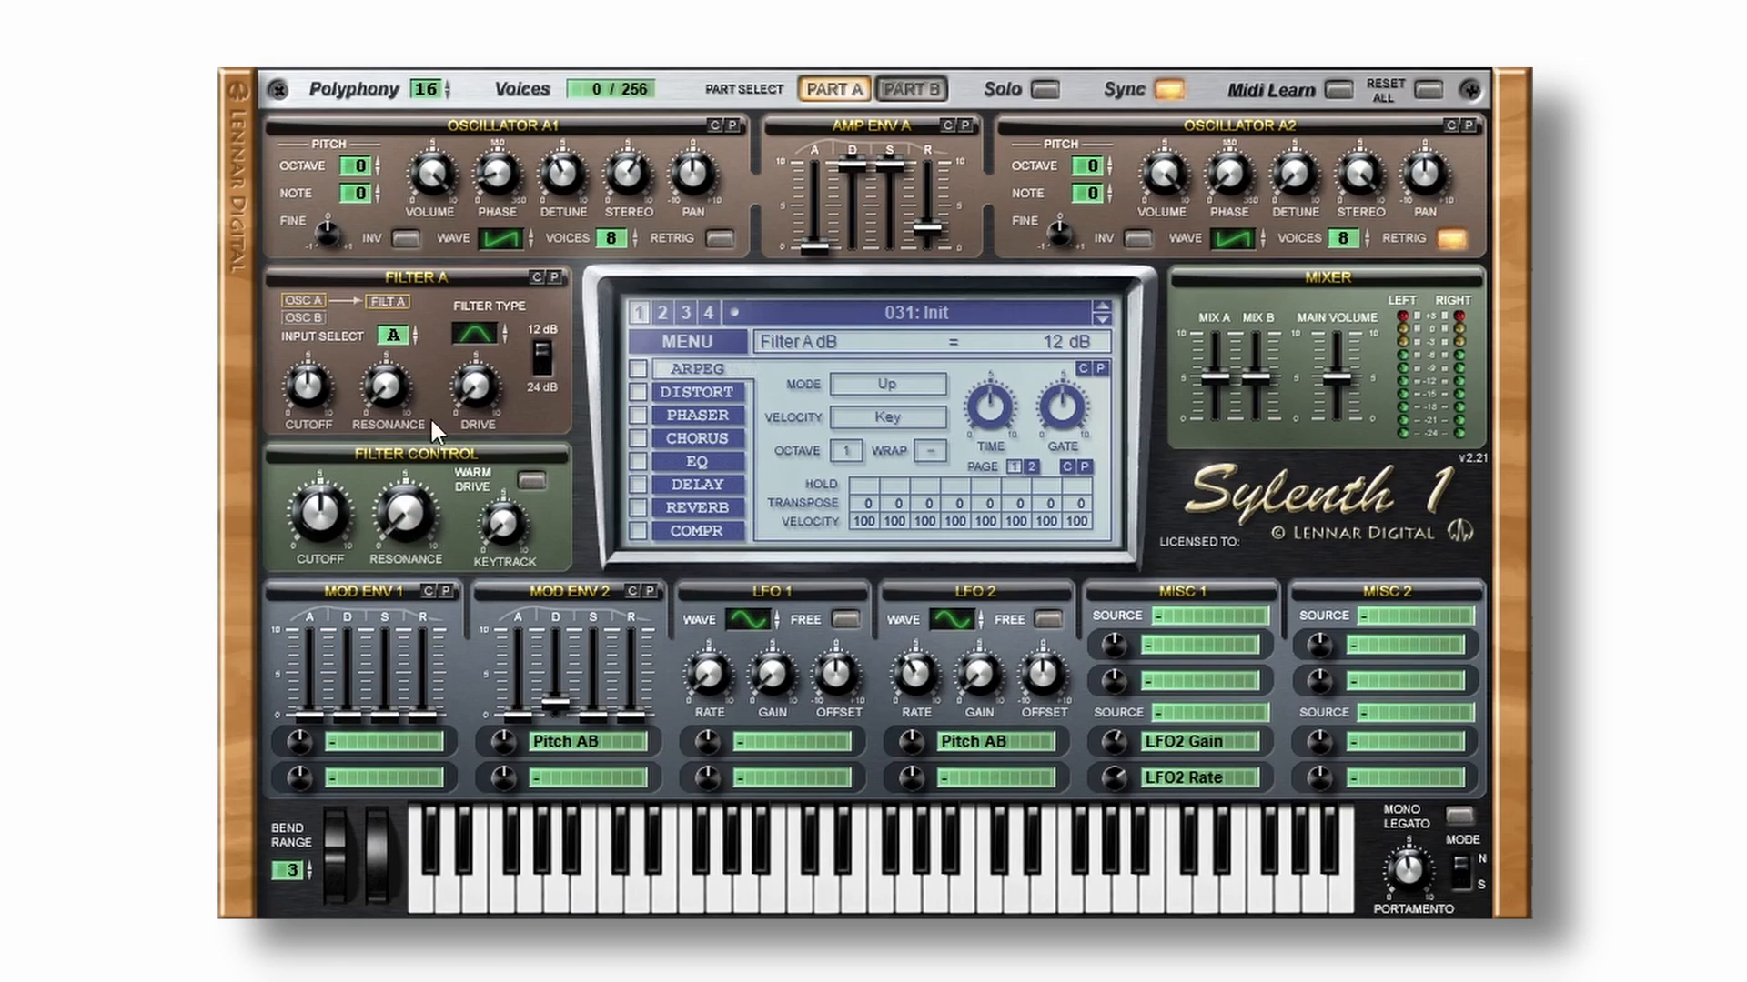
{"action": "left_click_drag", "start_coordinate": [484, 389], "coordinate": [489, 264]}
{"action": "mouse_move", "coordinate": [315, 412]}
{"action": "left_mouse_down"}
{"action": "mouse_move", "coordinate": [314, 390]}
{"action": "mouse_move", "coordinate": [304, 424]}
{"action": "left_mouse_up"}
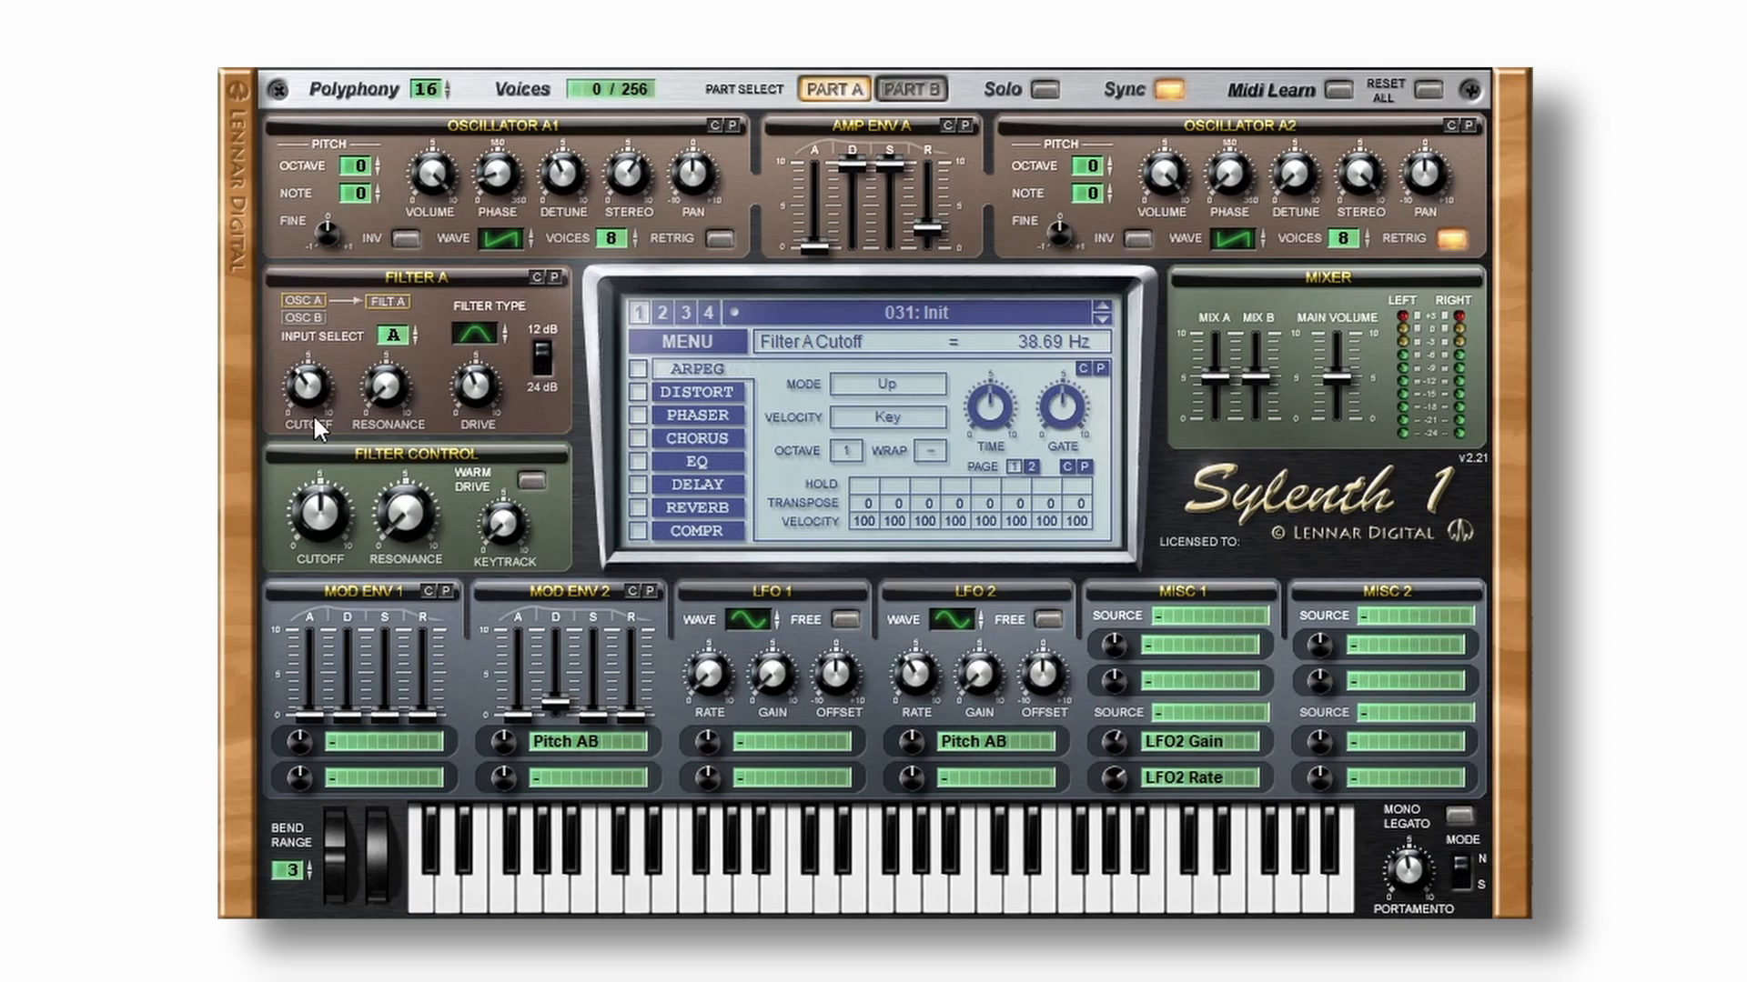
Set the filter control resonance to 4.76 and adjust its cutoff and keytrack.
{"action": "left_click_drag", "start_coordinate": [323, 512], "coordinate": [401, 373]}
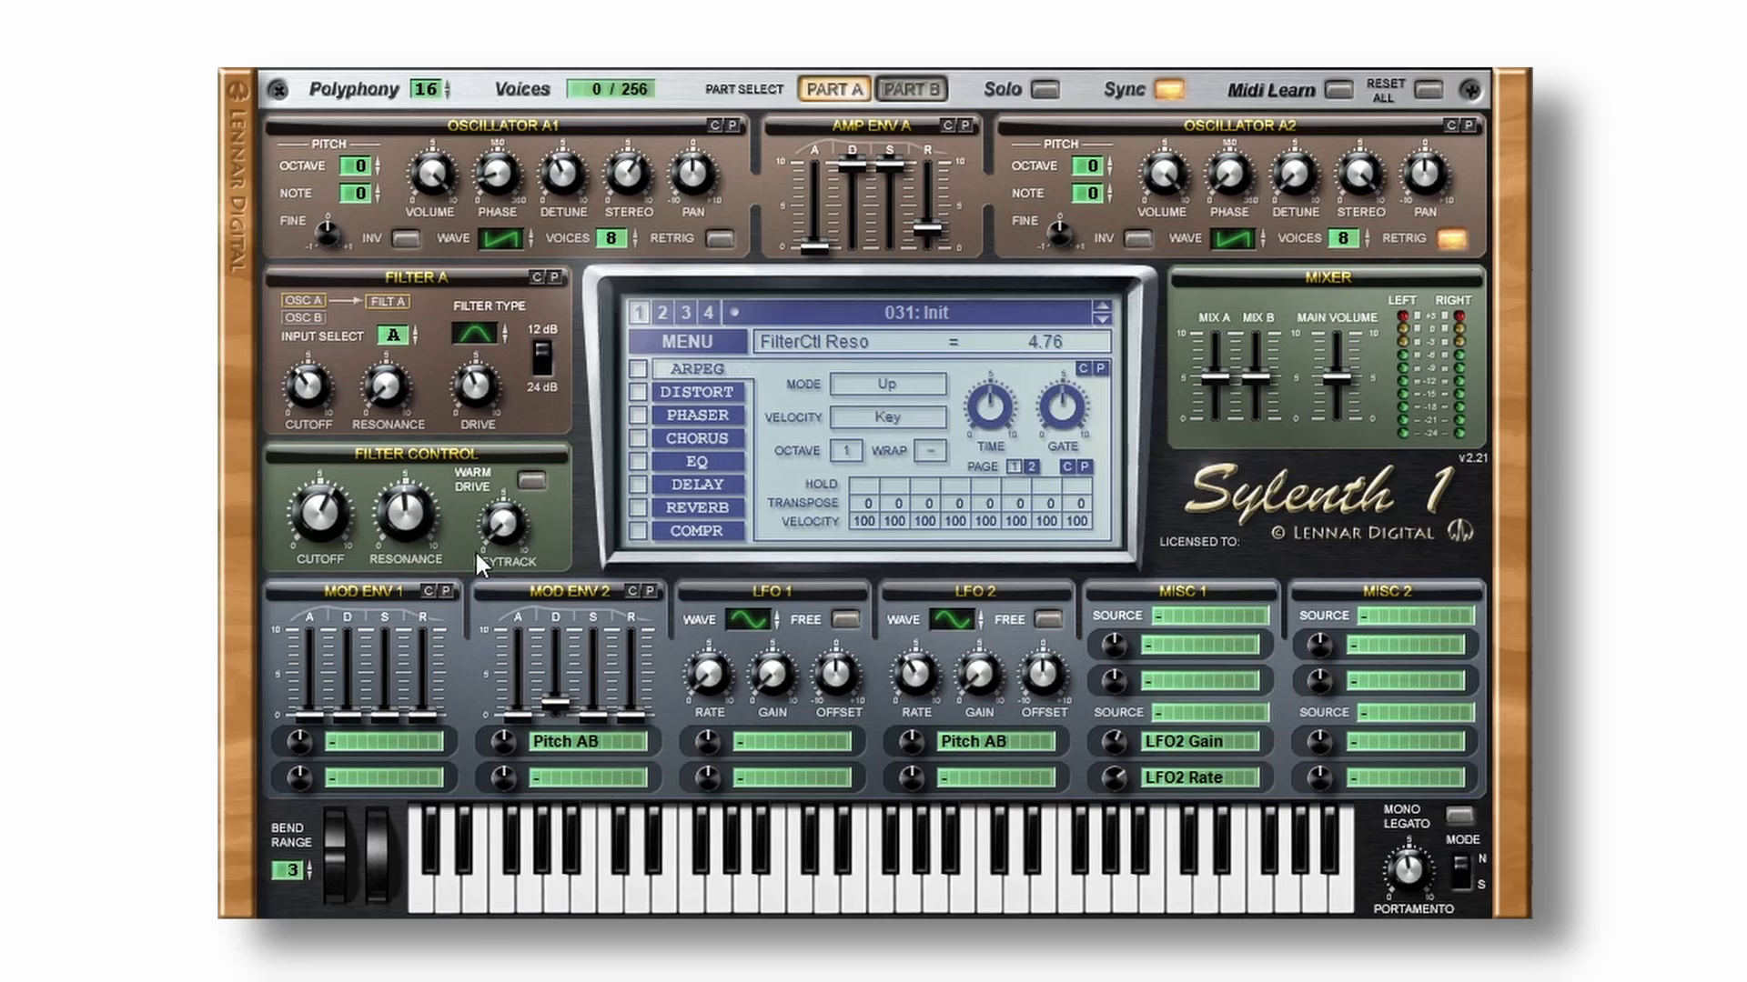
{"action": "mouse_move", "coordinate": [501, 525]}
{"action": "left_mouse_down"}
{"action": "mouse_move", "coordinate": [515, 477]}
{"action": "mouse_move", "coordinate": [515, 510]}
{"action": "left_mouse_up"}
Enable OverDrive distortion with an amount of 10.00 and 100% dry/wet, and compare the sound with the effect bypassed.
{"action": "left_click", "coordinate": [642, 391]}
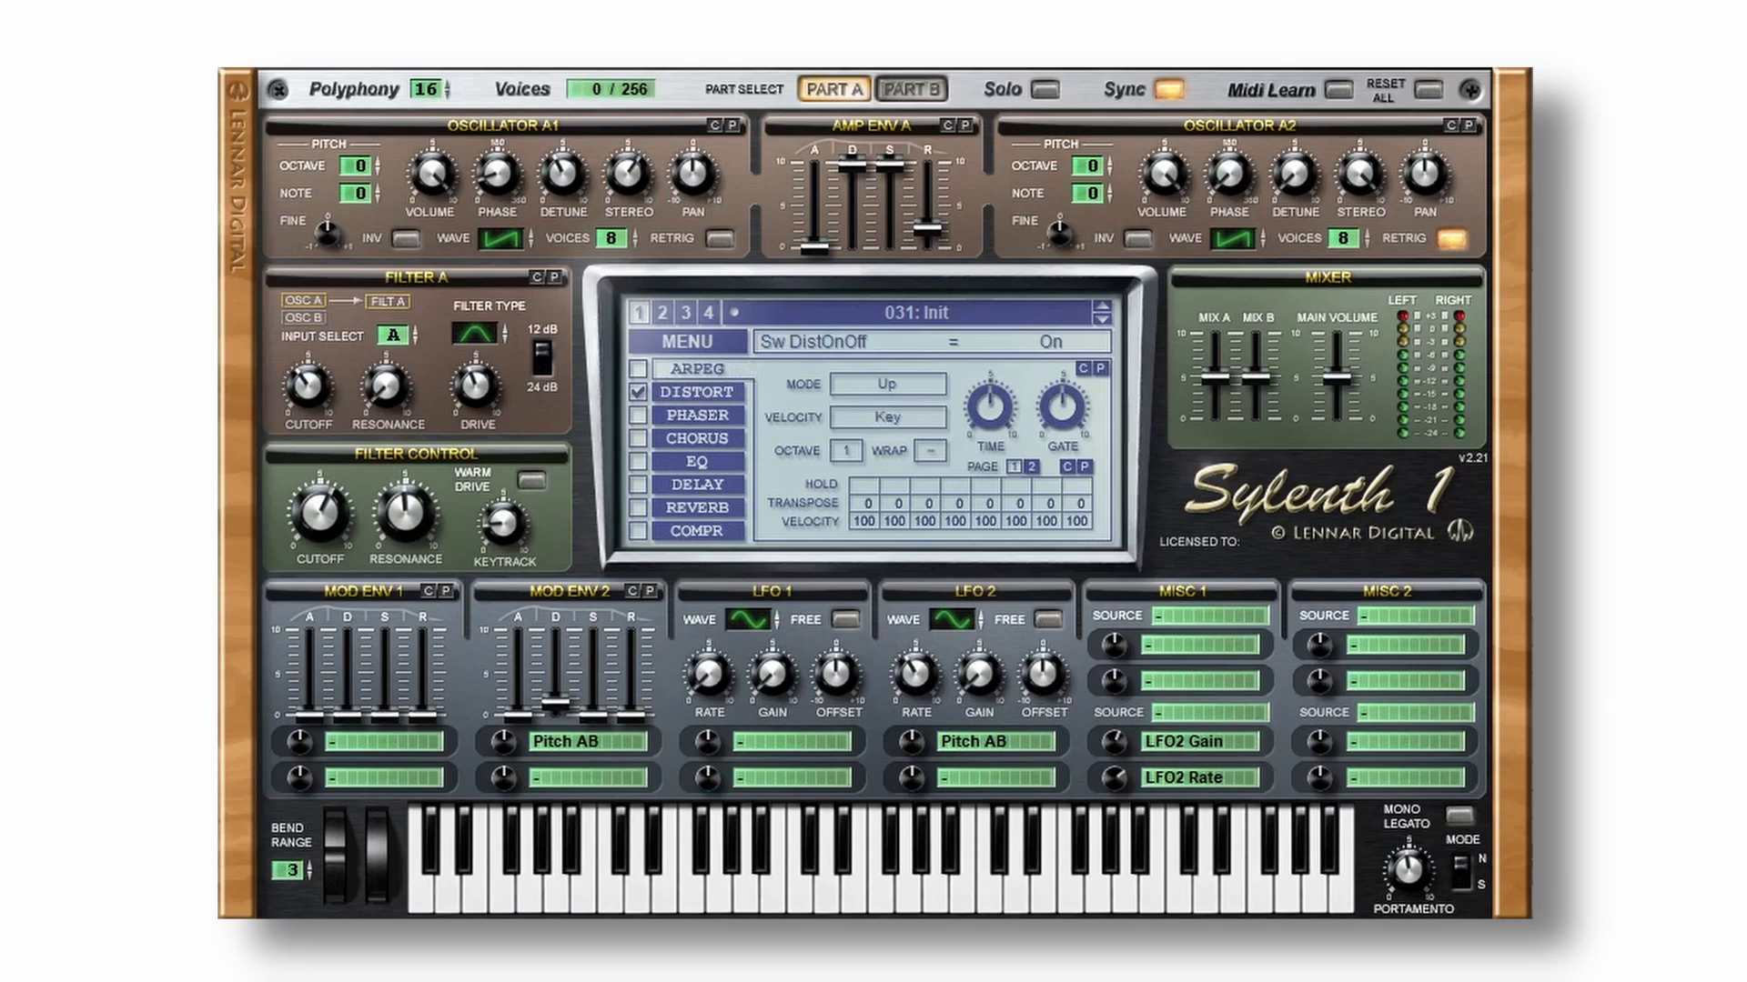
{"action": "left_click", "coordinate": [728, 391]}
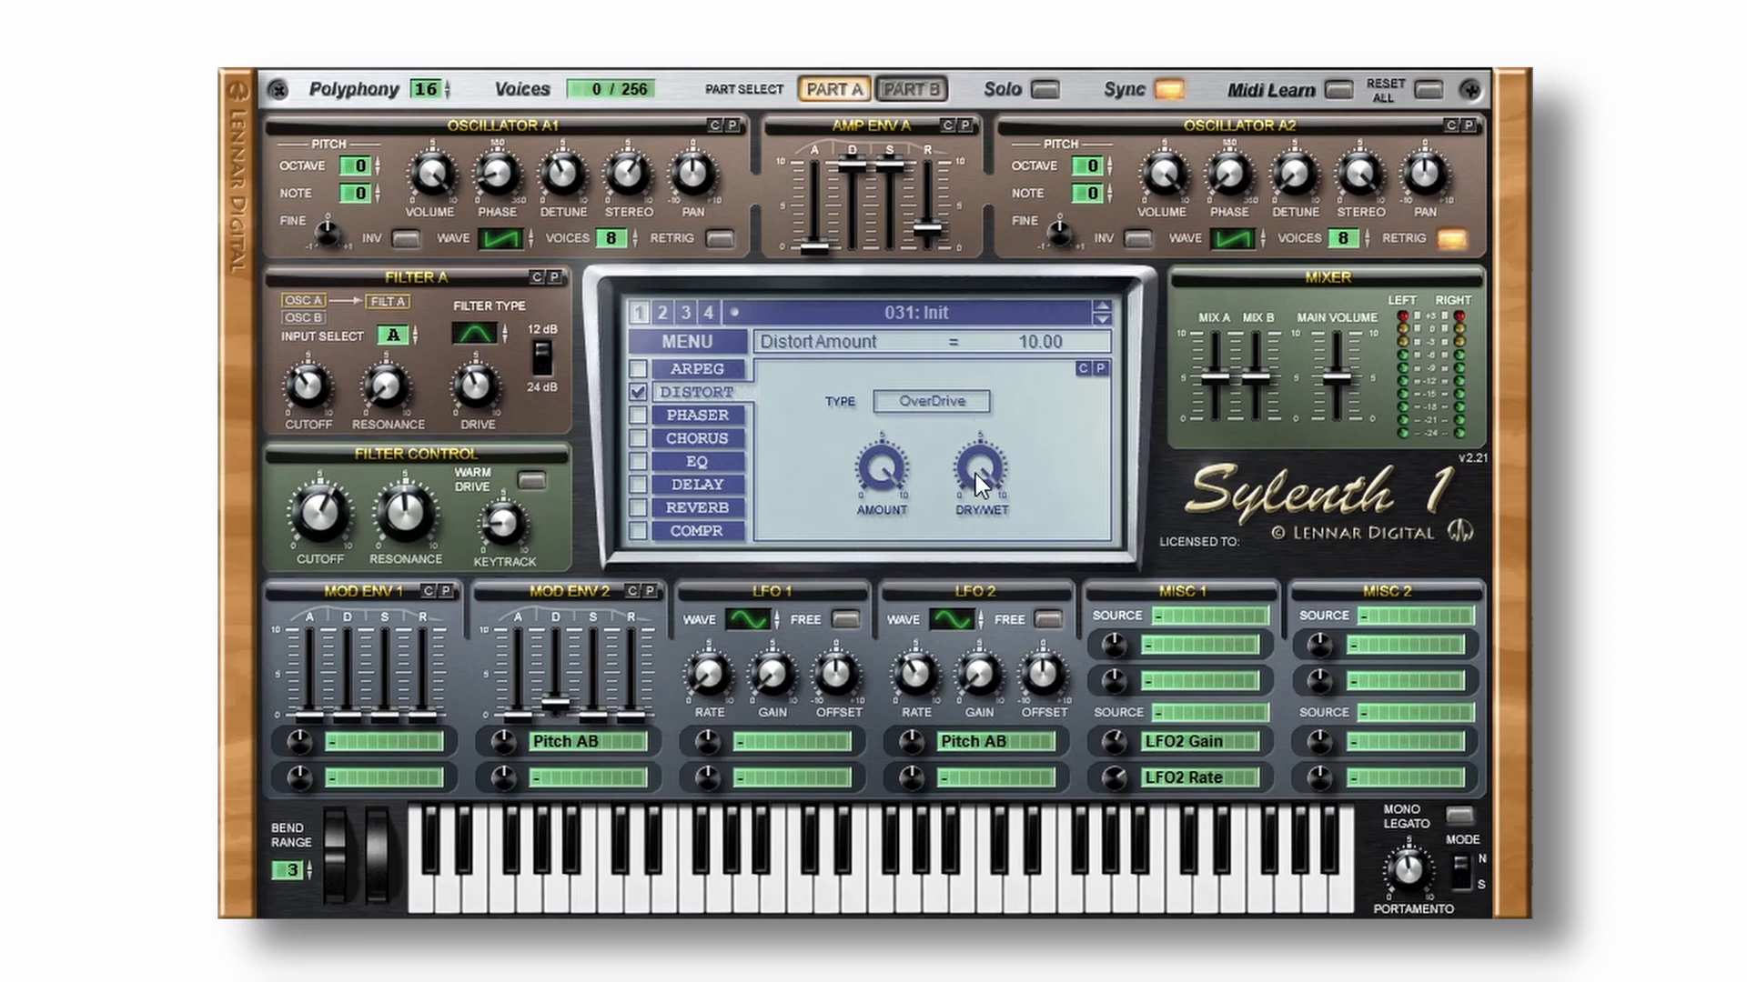
{"action": "left_click", "coordinate": [928, 406]}
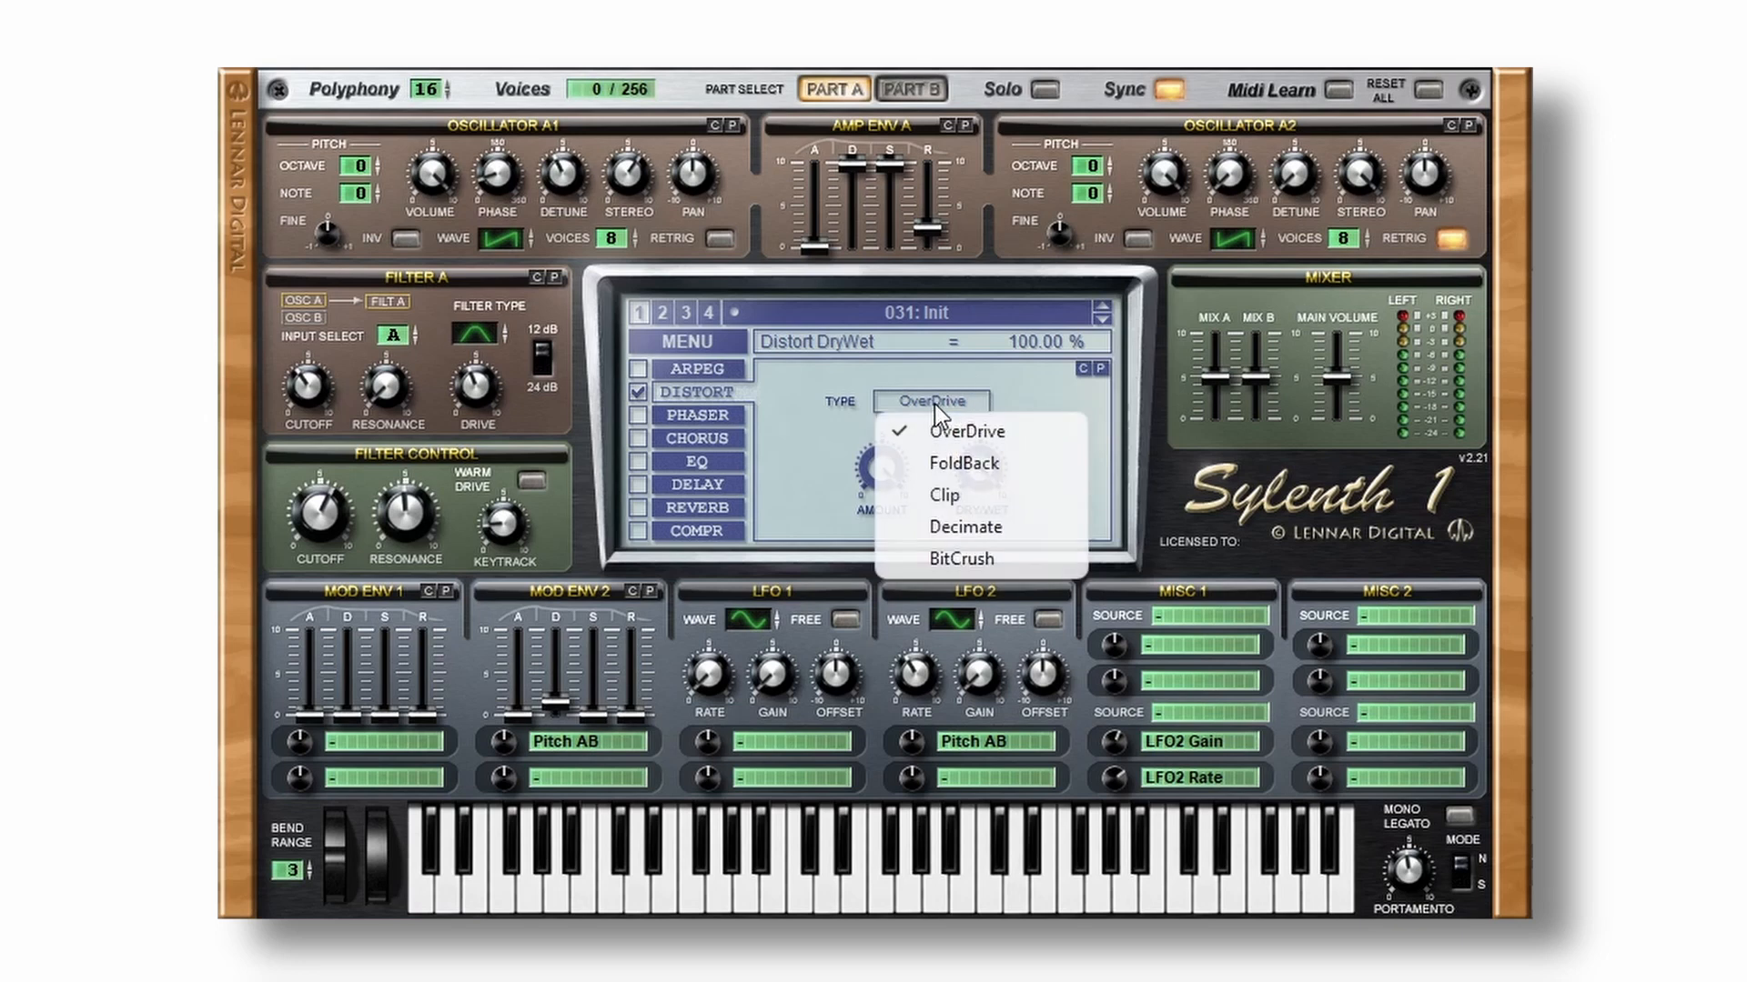
{"action": "left_click", "coordinate": [1077, 406]}
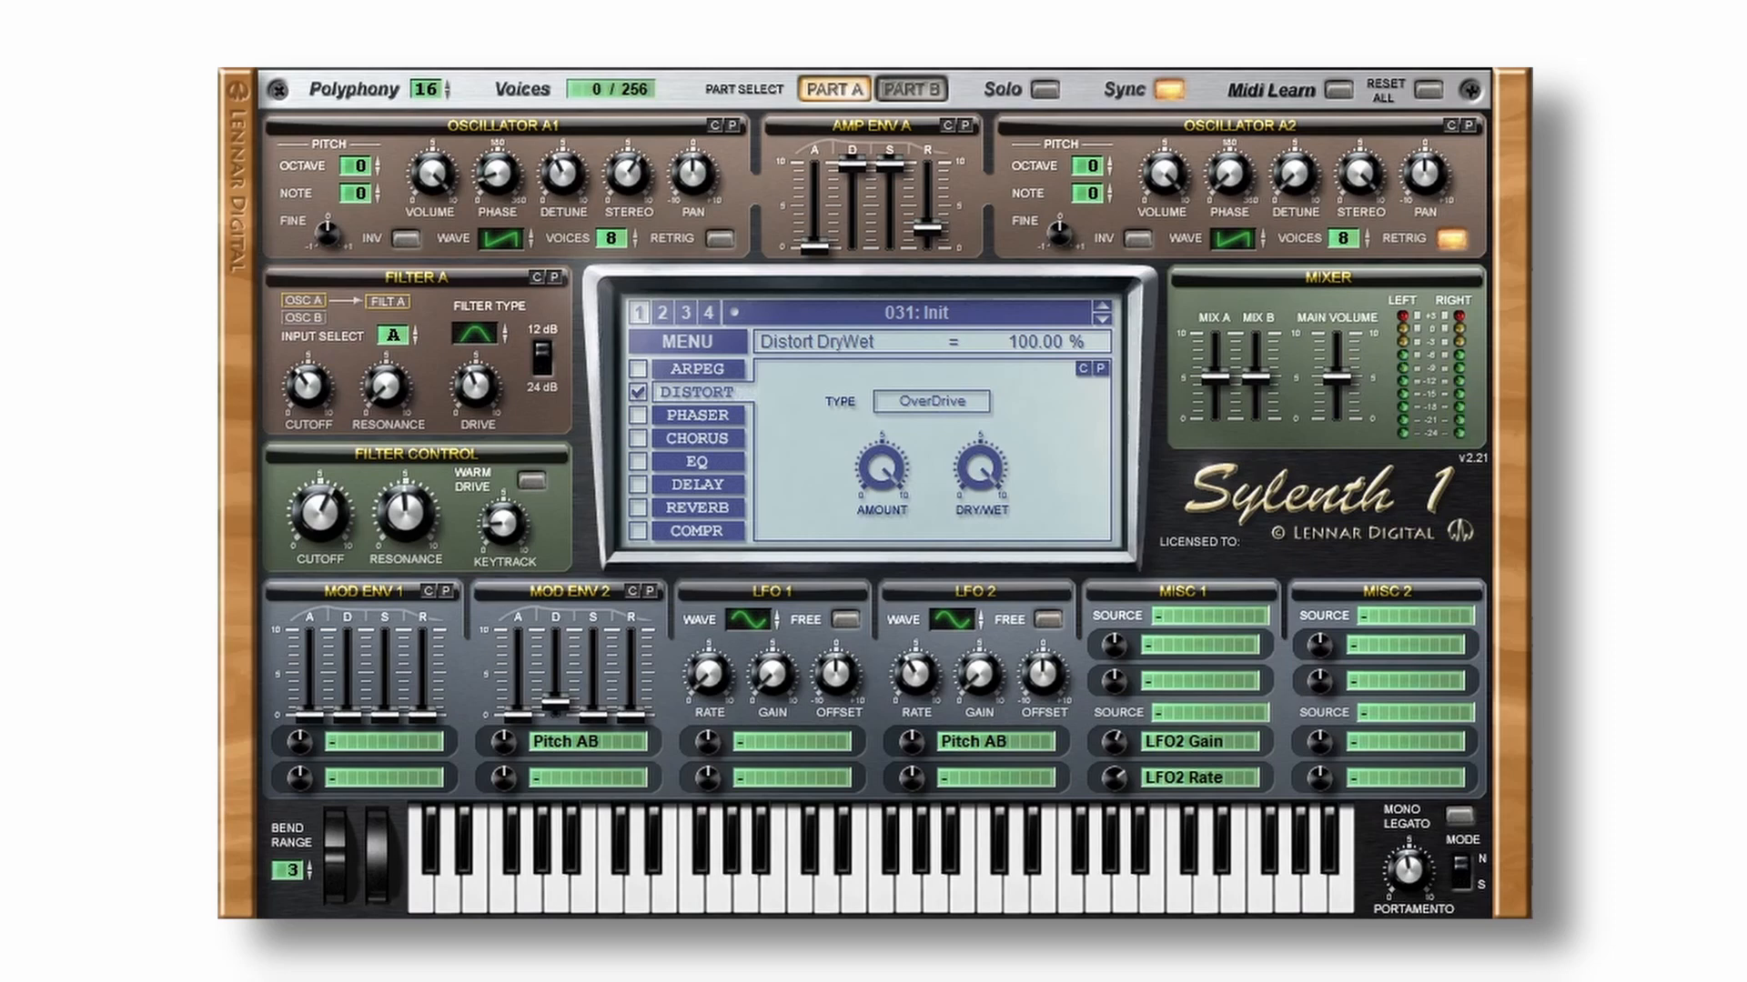
{"action": "left_click", "coordinate": [636, 394]}
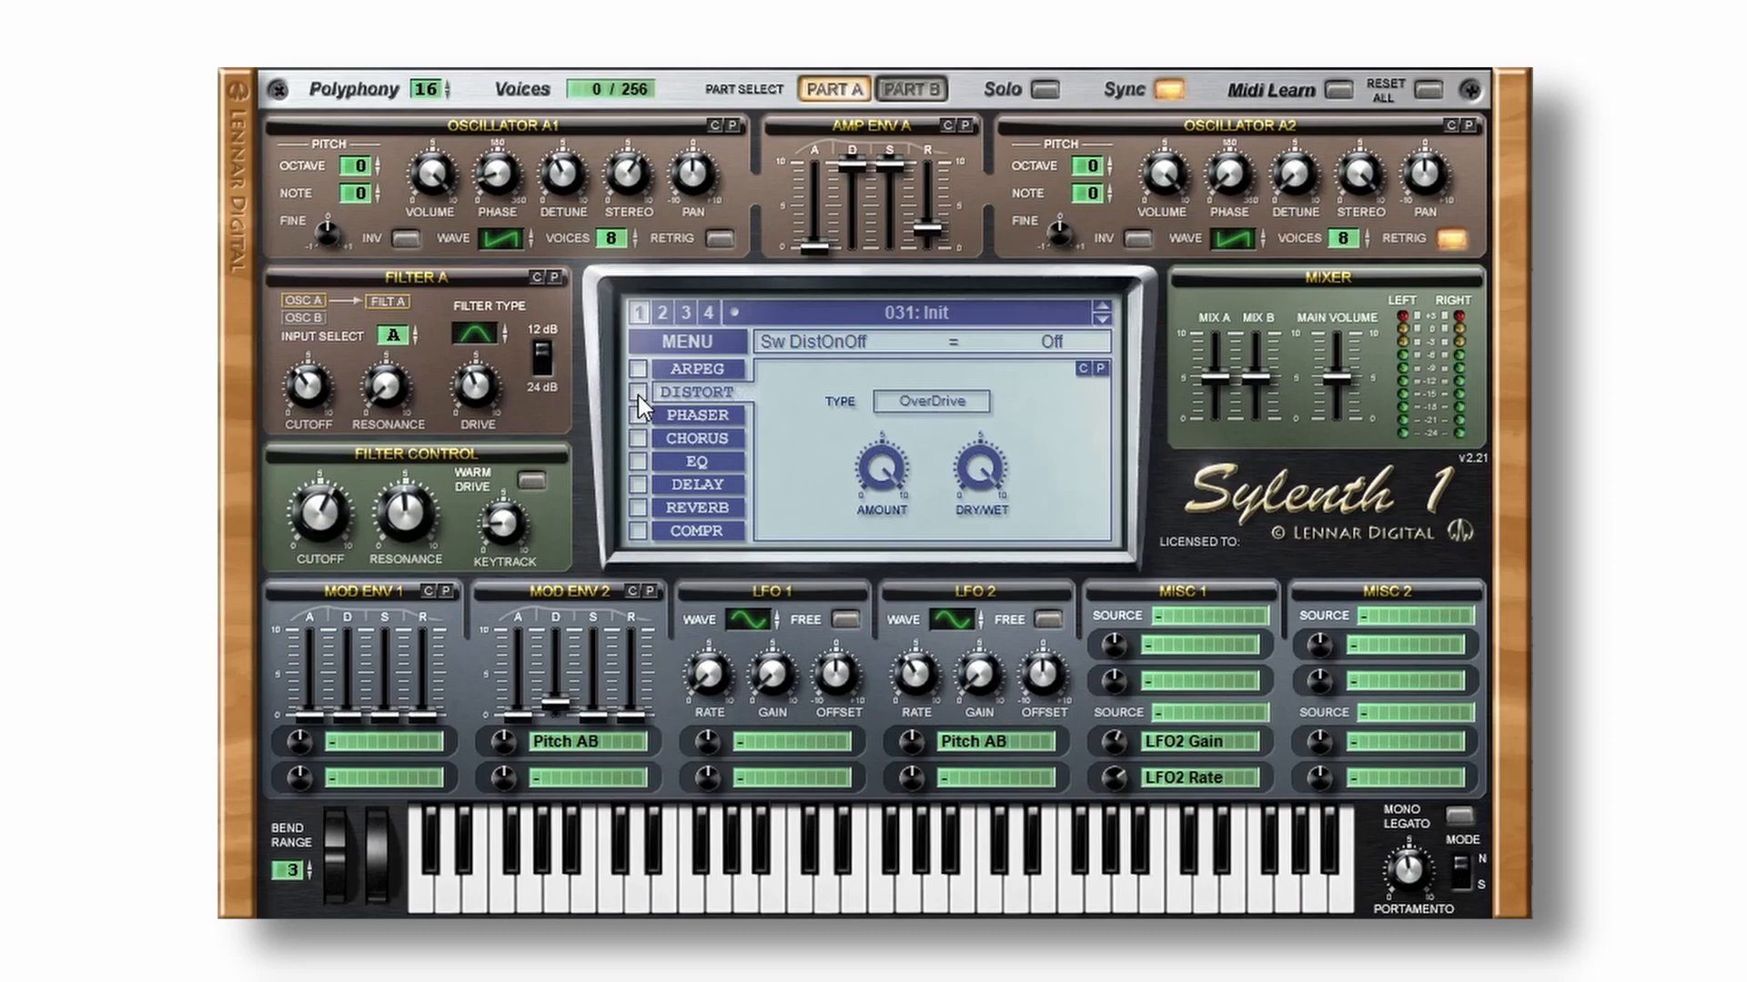
{"action": "left_click", "coordinate": [636, 394]}
Enable the EQ, set its bass to 10.79 dB, raise the bass frequency and treble, and lower the treble frequency.
{"action": "left_click", "coordinate": [681, 462]}
{"action": "left_click", "coordinate": [638, 460]}
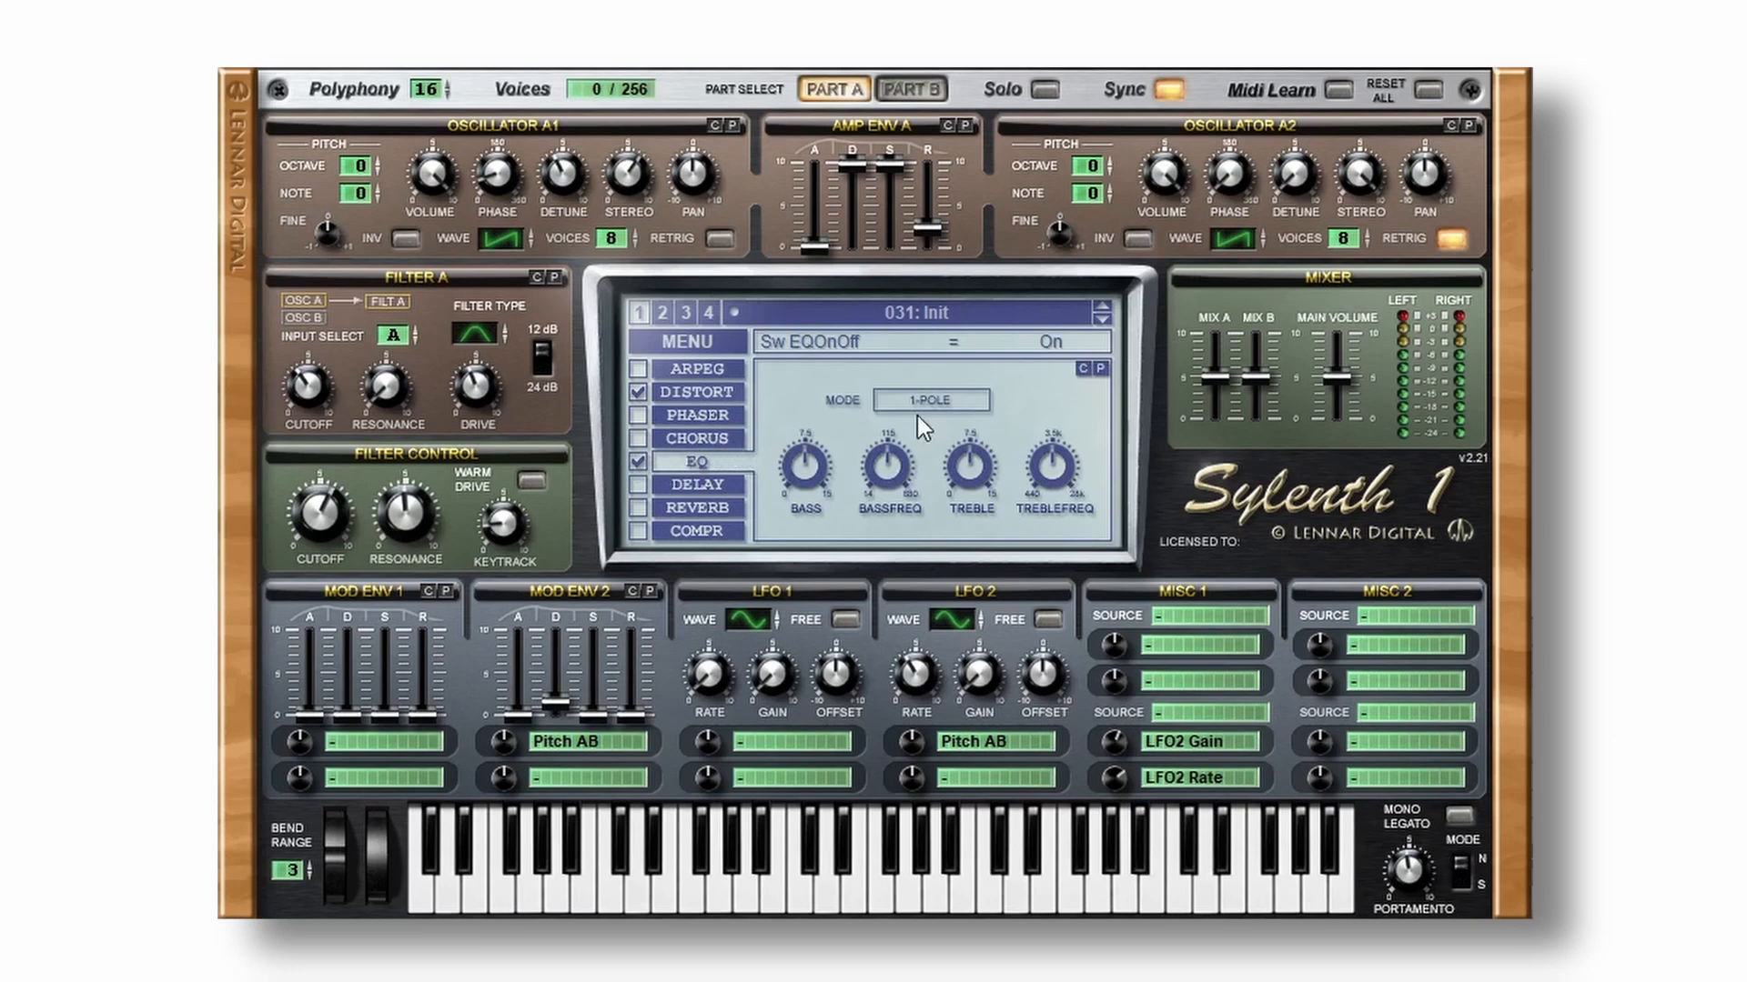
{"action": "mouse_move", "coordinate": [807, 455]}
{"action": "left_mouse_down"}
{"action": "mouse_move", "coordinate": [828, 406]}
{"action": "mouse_move", "coordinate": [826, 434]}
{"action": "left_mouse_up"}
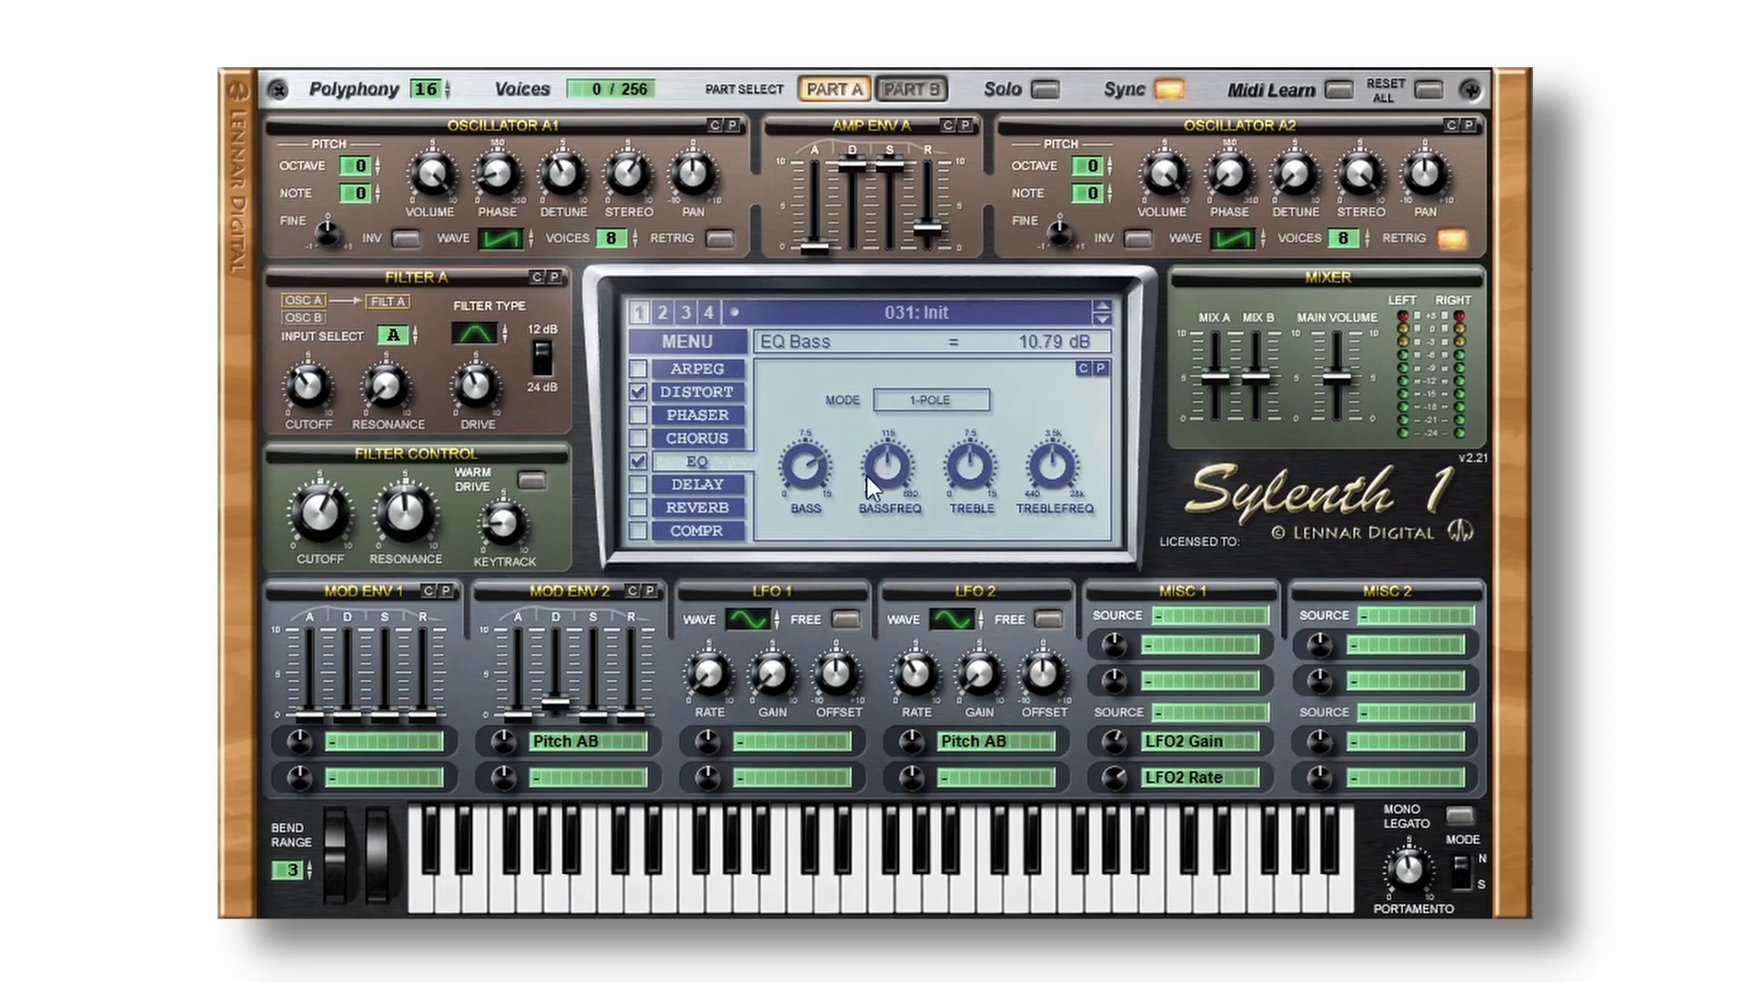
{"action": "left_click_drag", "start_coordinate": [866, 477], "coordinate": [997, 547]}
{"action": "left_click_drag", "start_coordinate": [967, 473], "coordinate": [982, 418]}
{"action": "left_click_drag", "start_coordinate": [1058, 462], "coordinate": [1062, 564]}
Switch the EQ mode to 2-Pole and compare the sound with the EQ bypassed.
{"action": "left_click", "coordinate": [911, 401]}
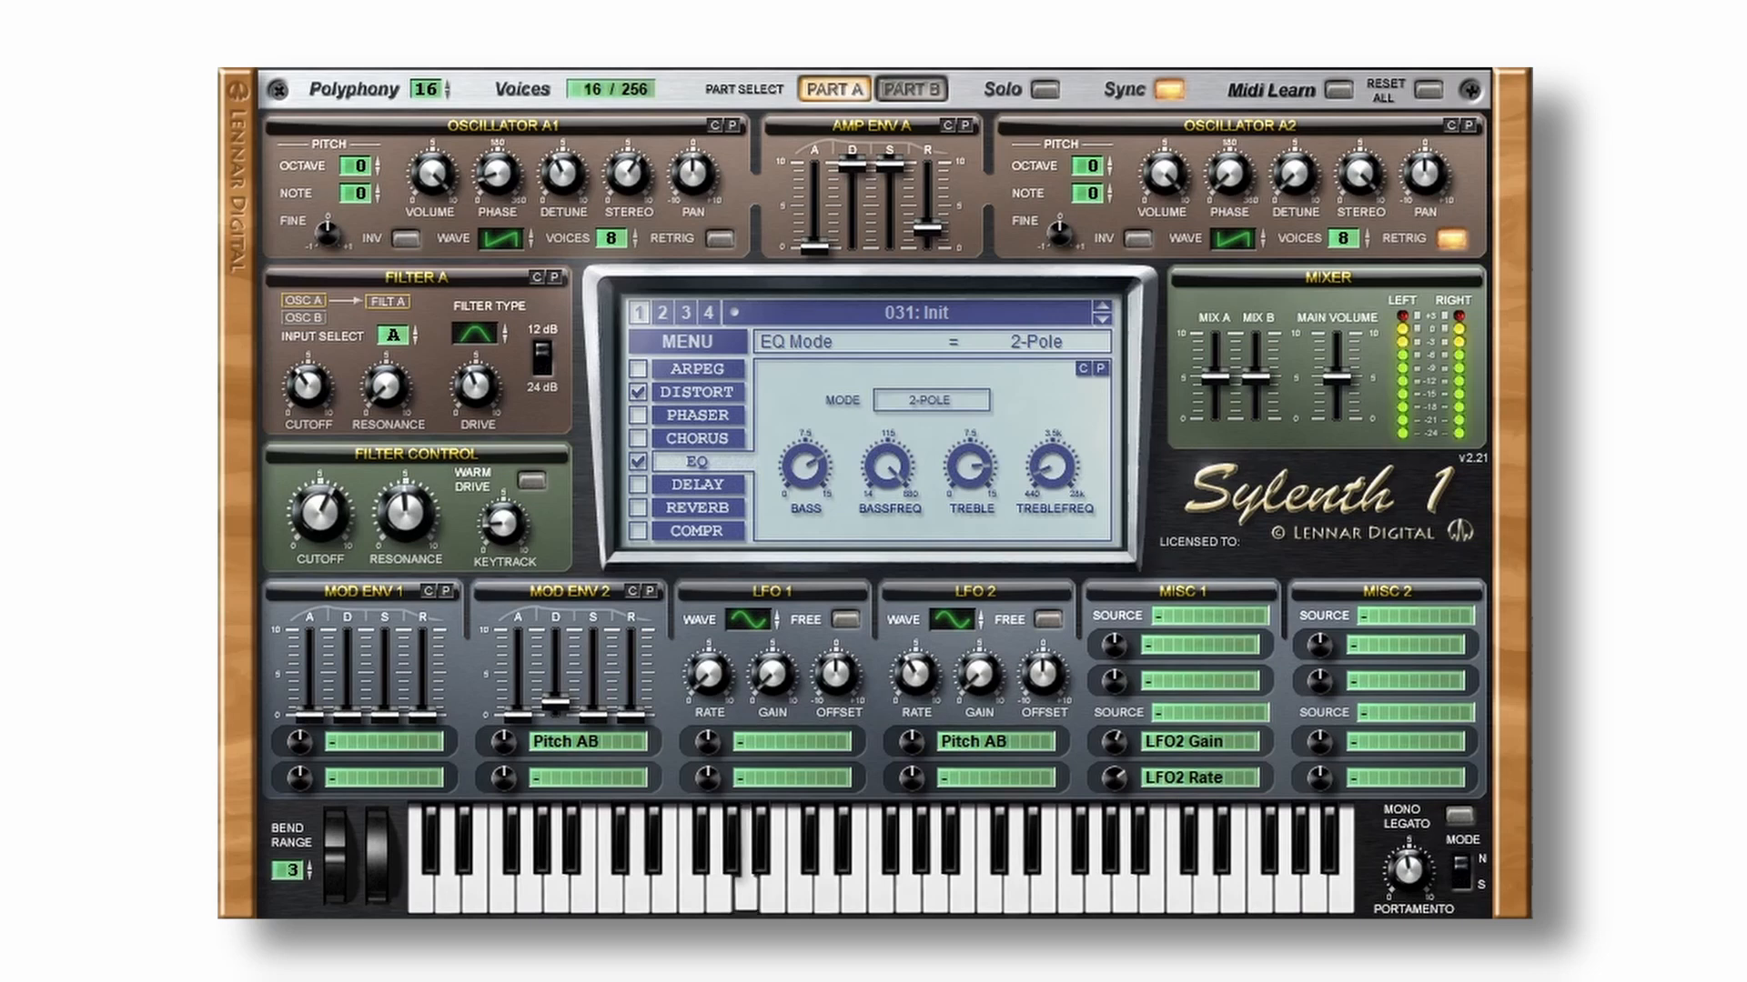
{"action": "left_click", "coordinate": [639, 461]}
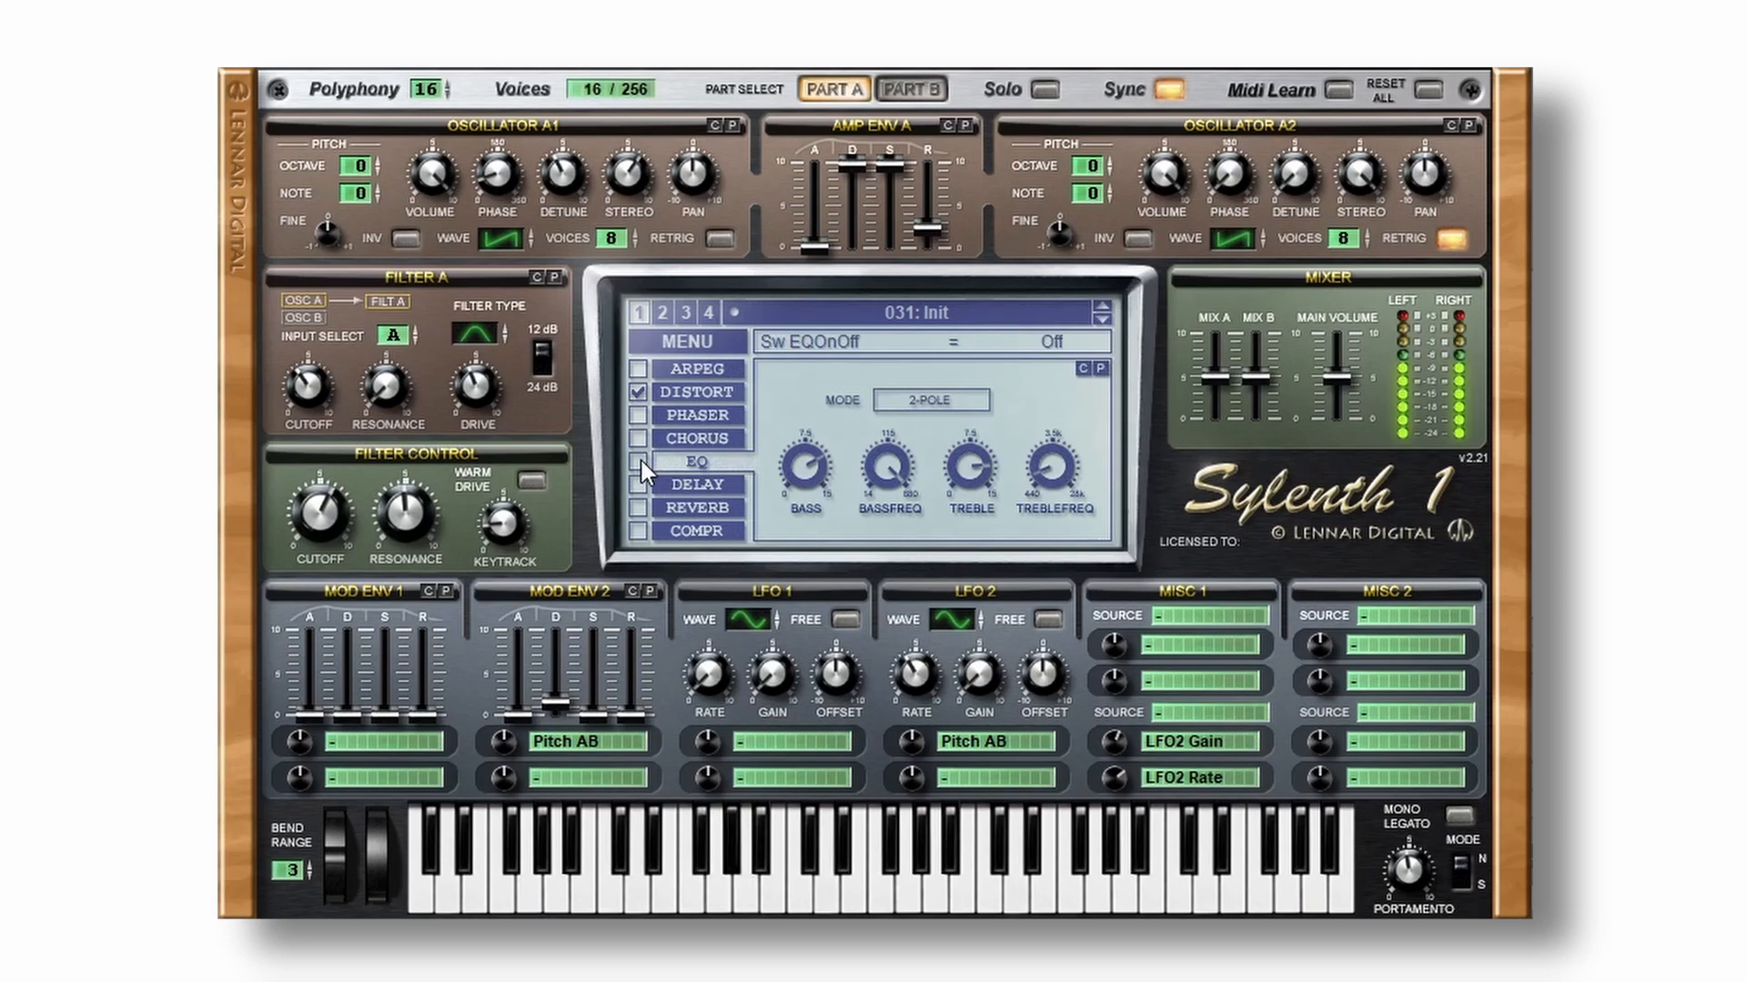
{"action": "left_click", "coordinate": [639, 462]}
Enable the reverb and set its predelay to about 63 ms, damp to 7.62 and size to 5.79.
{"action": "left_click", "coordinate": [638, 507]}
{"action": "left_click", "coordinate": [686, 506]}
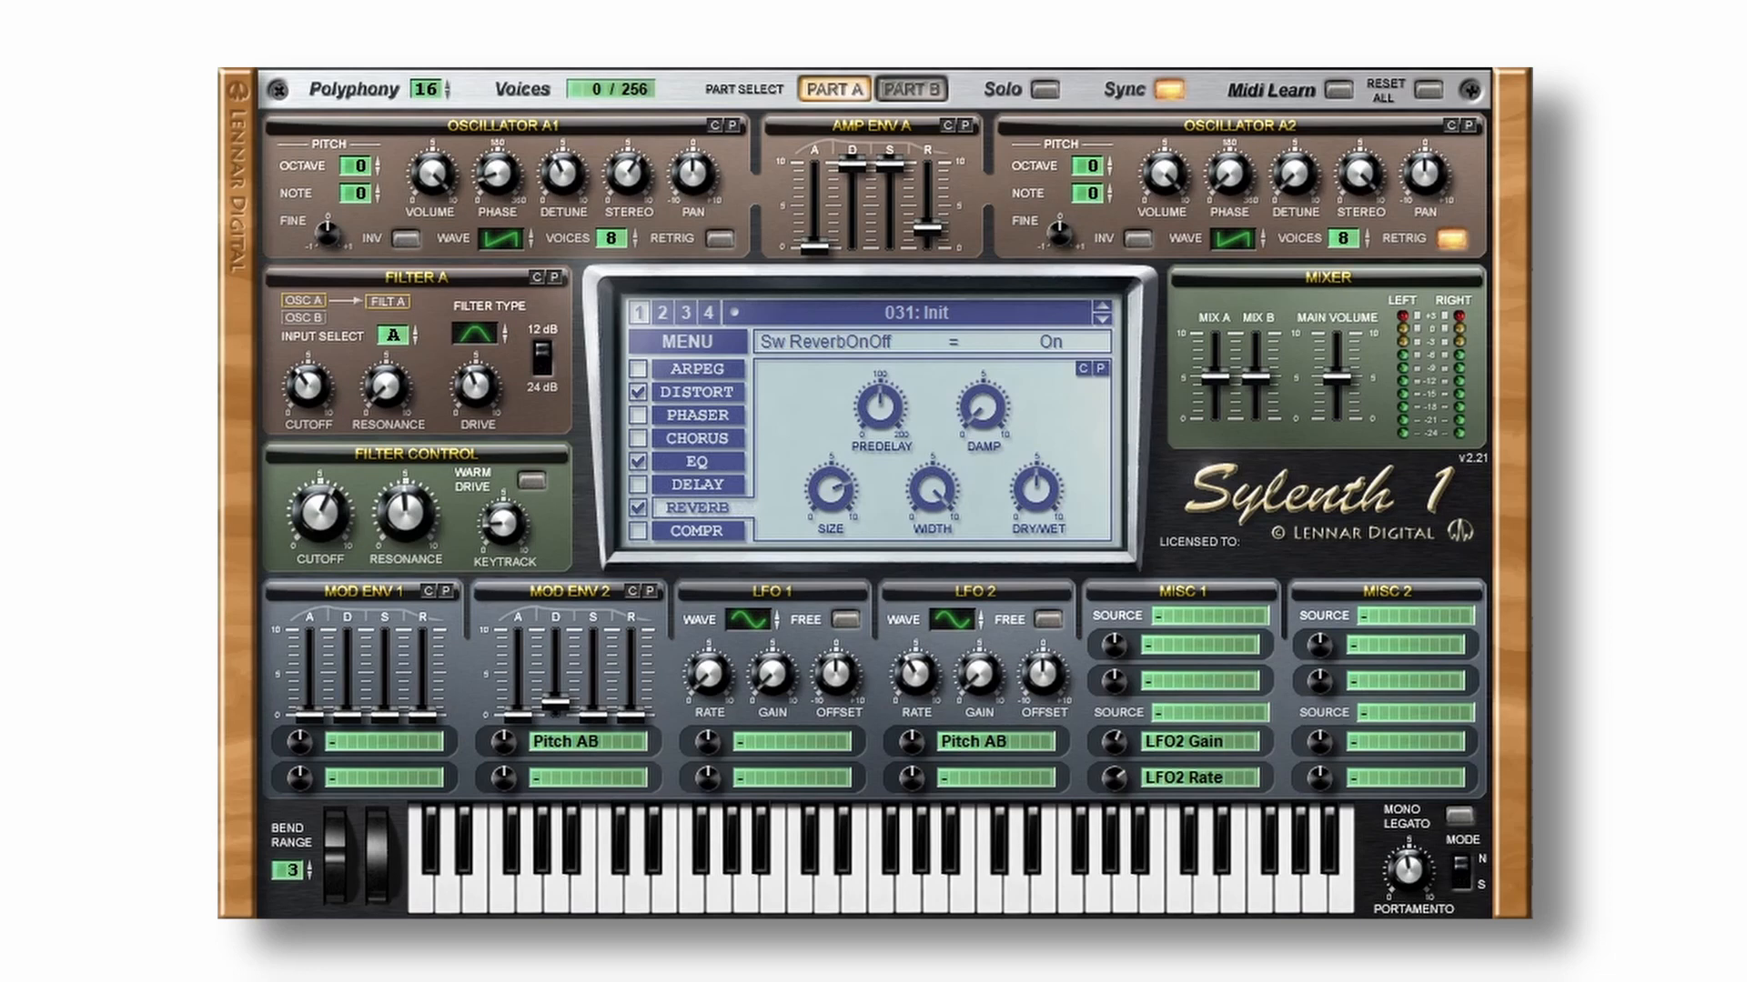
{"action": "scroll", "coordinate": [881, 439], "scroll_direction": "up", "scroll_amount": 5}
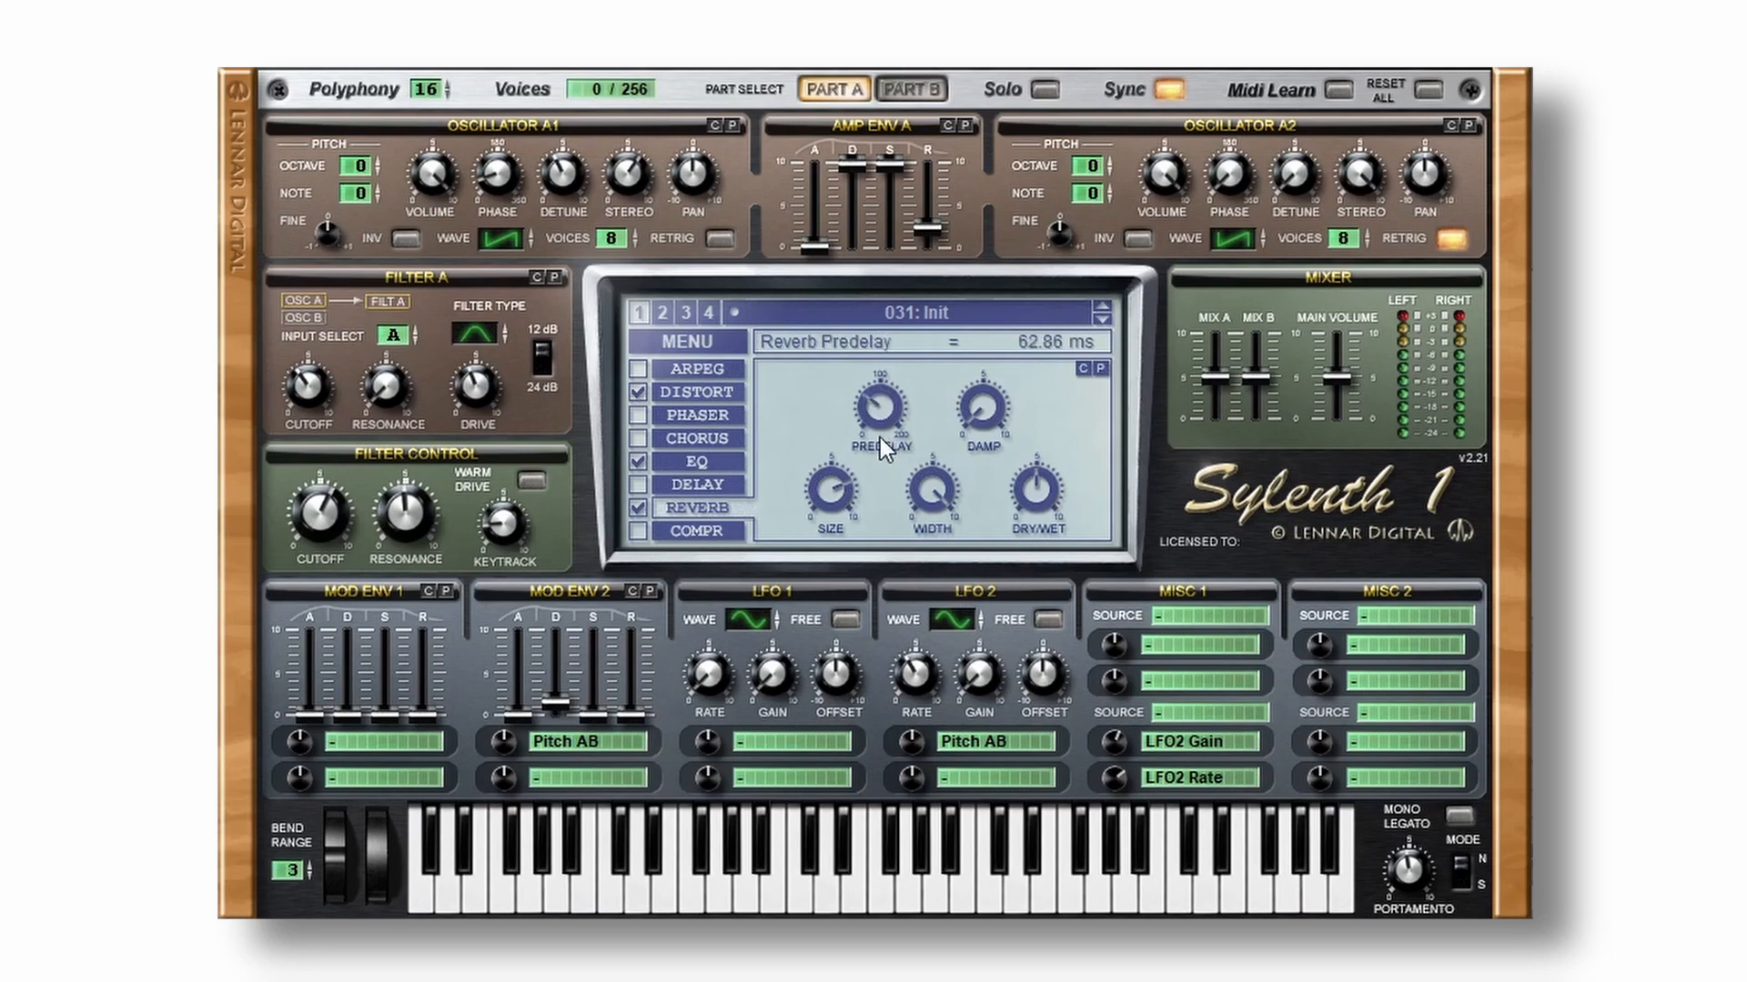
{"action": "scroll", "coordinate": [884, 429], "scroll_direction": "up", "scroll_amount": 1}
{"action": "scroll", "coordinate": [886, 430], "scroll_direction": "down", "scroll_amount": 2}
{"action": "left_click_drag", "start_coordinate": [984, 410], "coordinate": [1080, 218]}
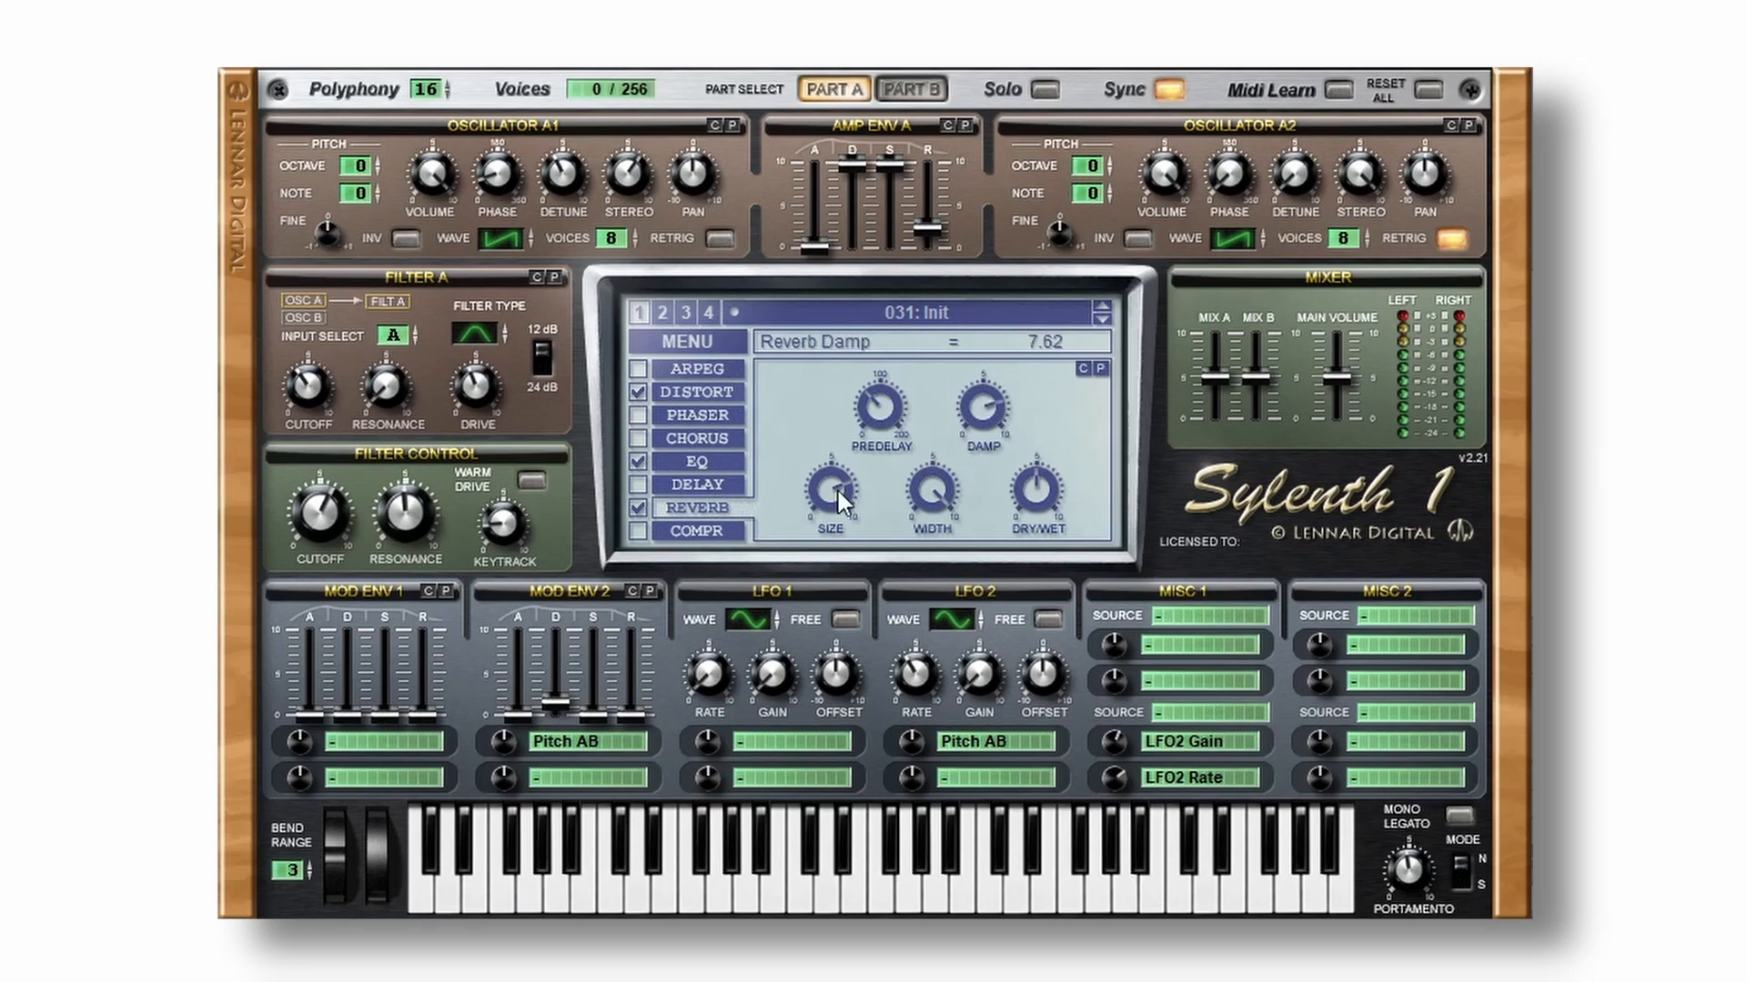
{"action": "left_click_drag", "start_coordinate": [838, 491], "coordinate": [831, 537]}
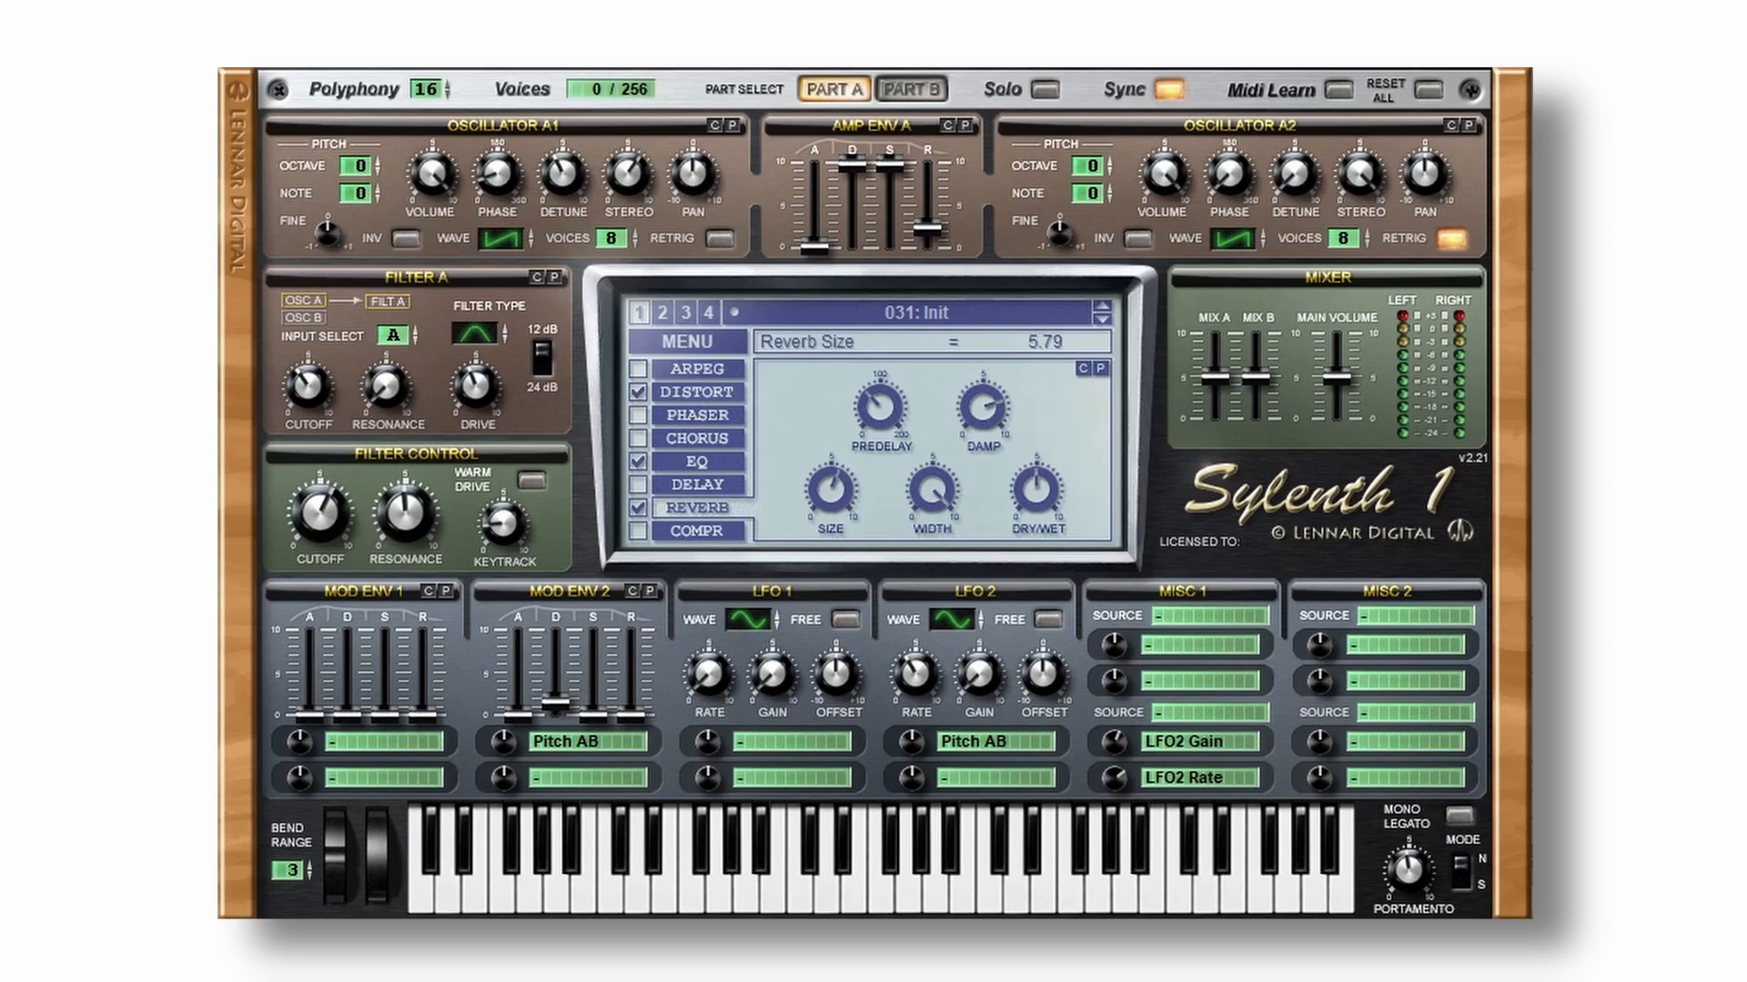